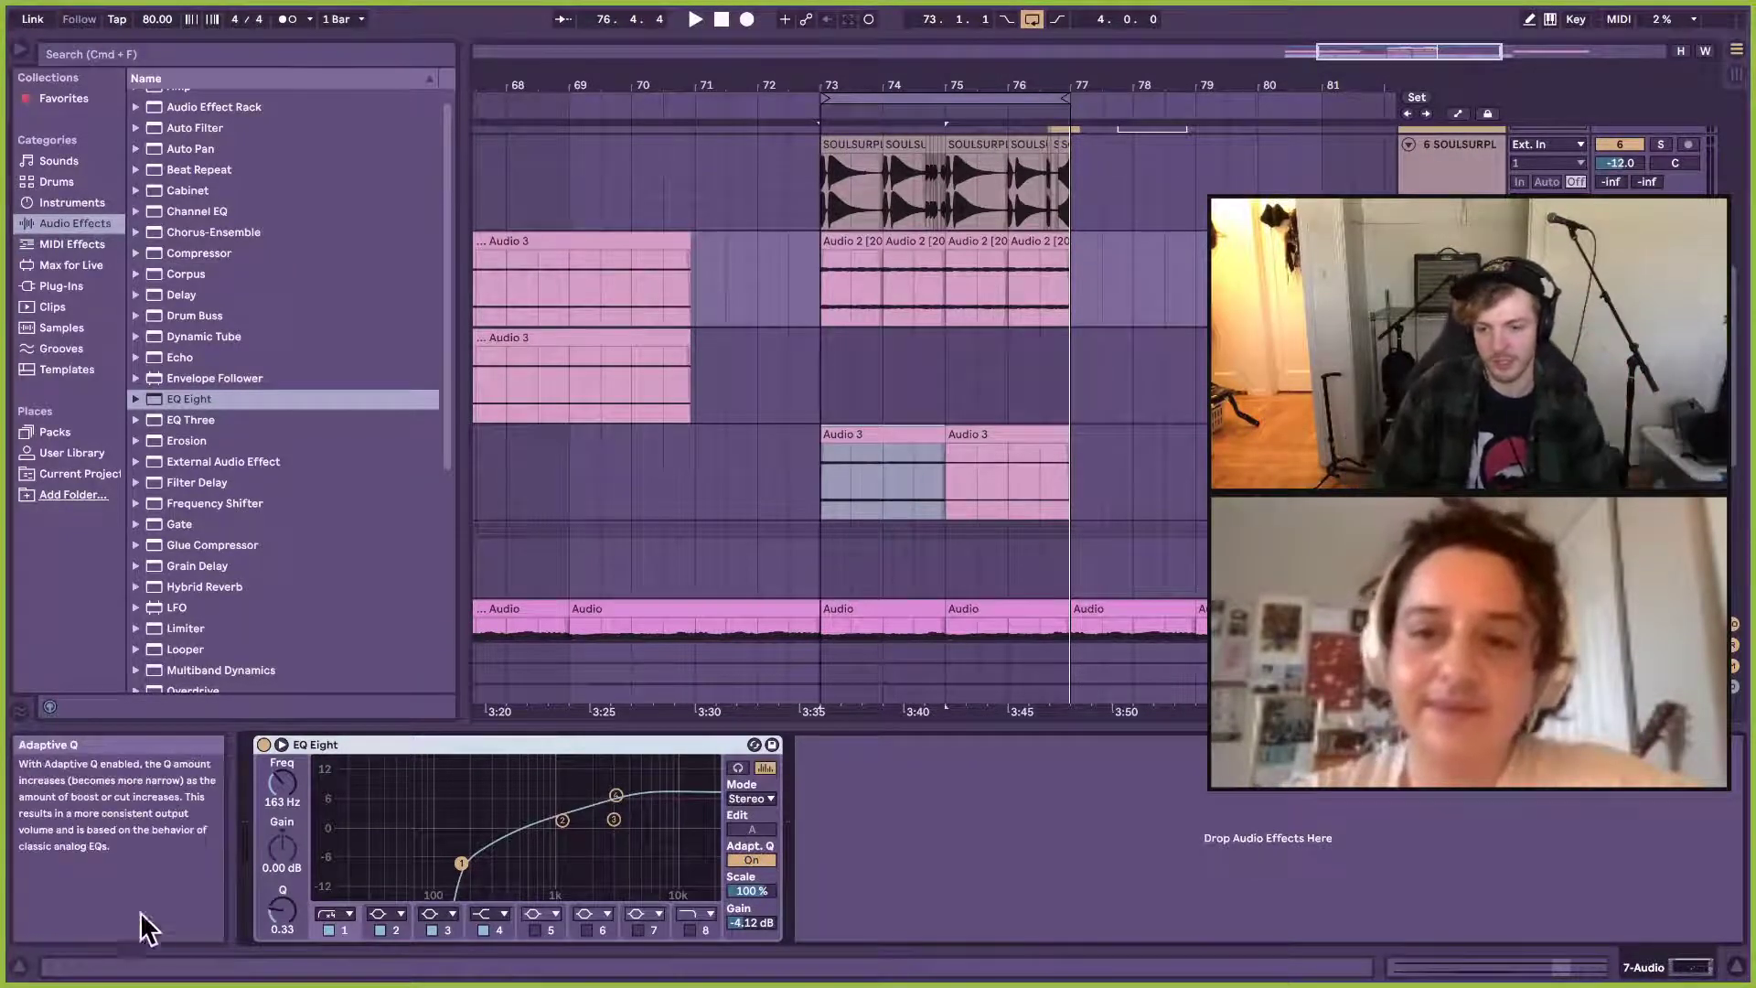
Step: Try cutting the highs with EQ Eight's fourth band at about 1.32 kHz and -13 dB while playing the loop
{"action": "left_click_drag", "start_coordinate": [436, 795], "coordinate": [531, 913]}
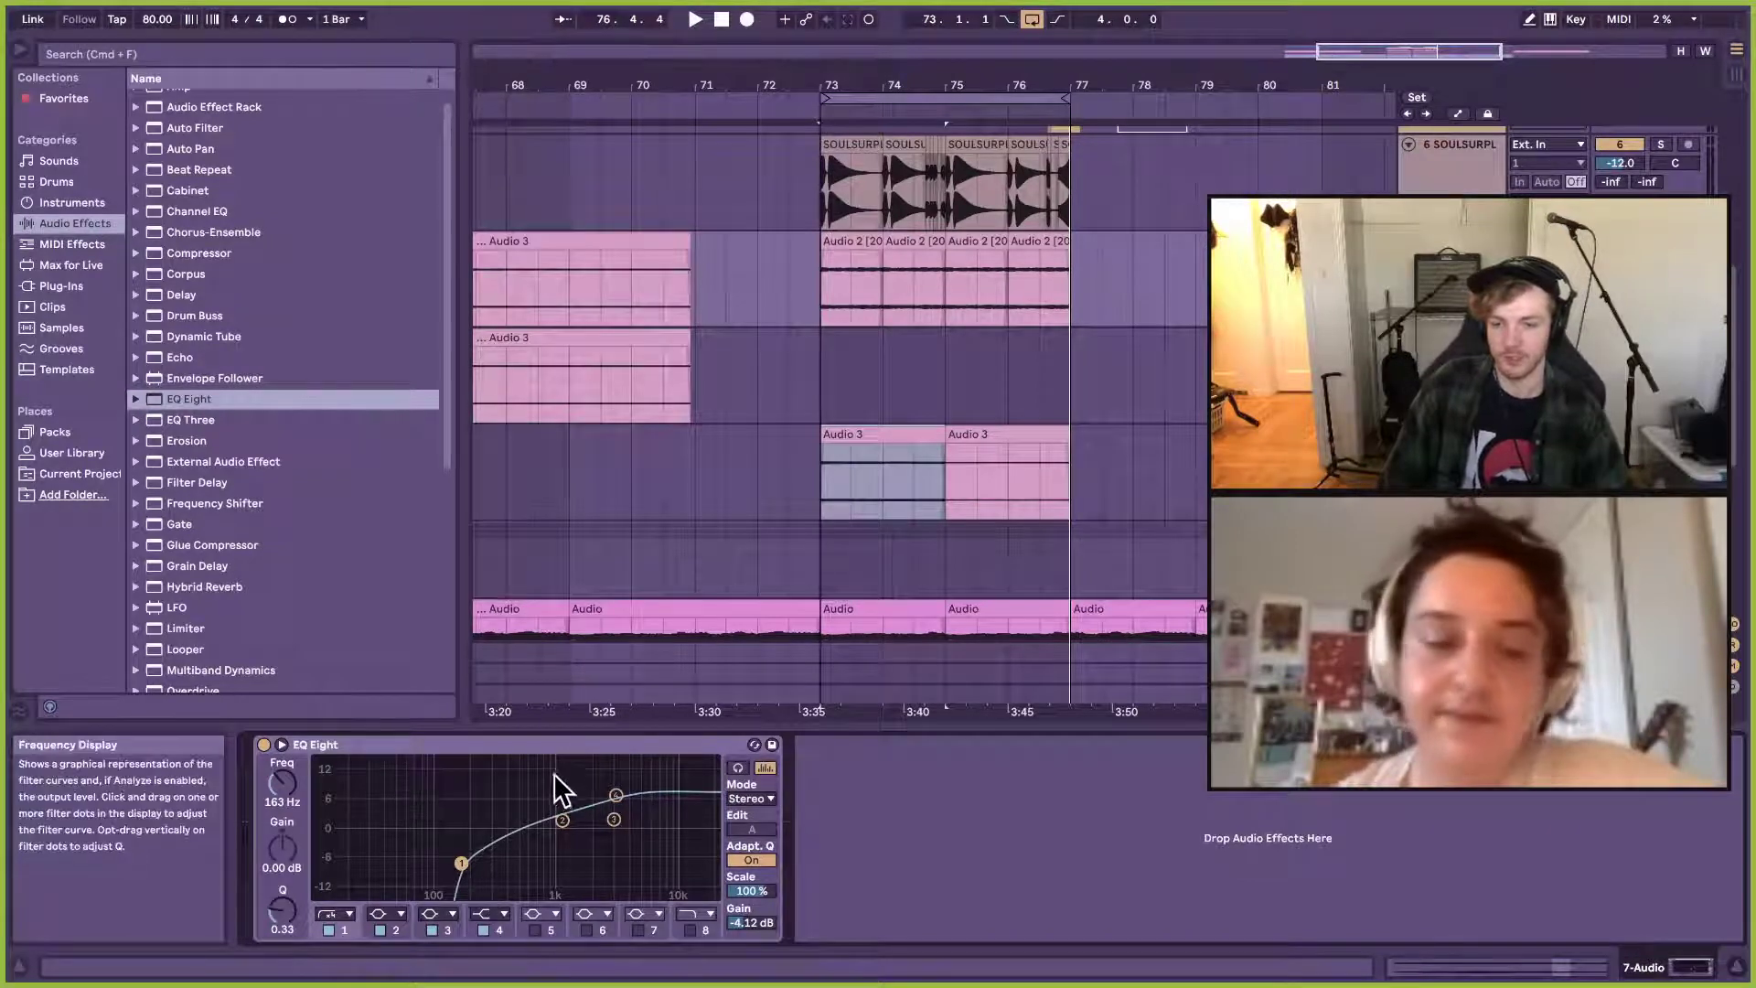
{"action": "left_click", "coordinate": [563, 820]}
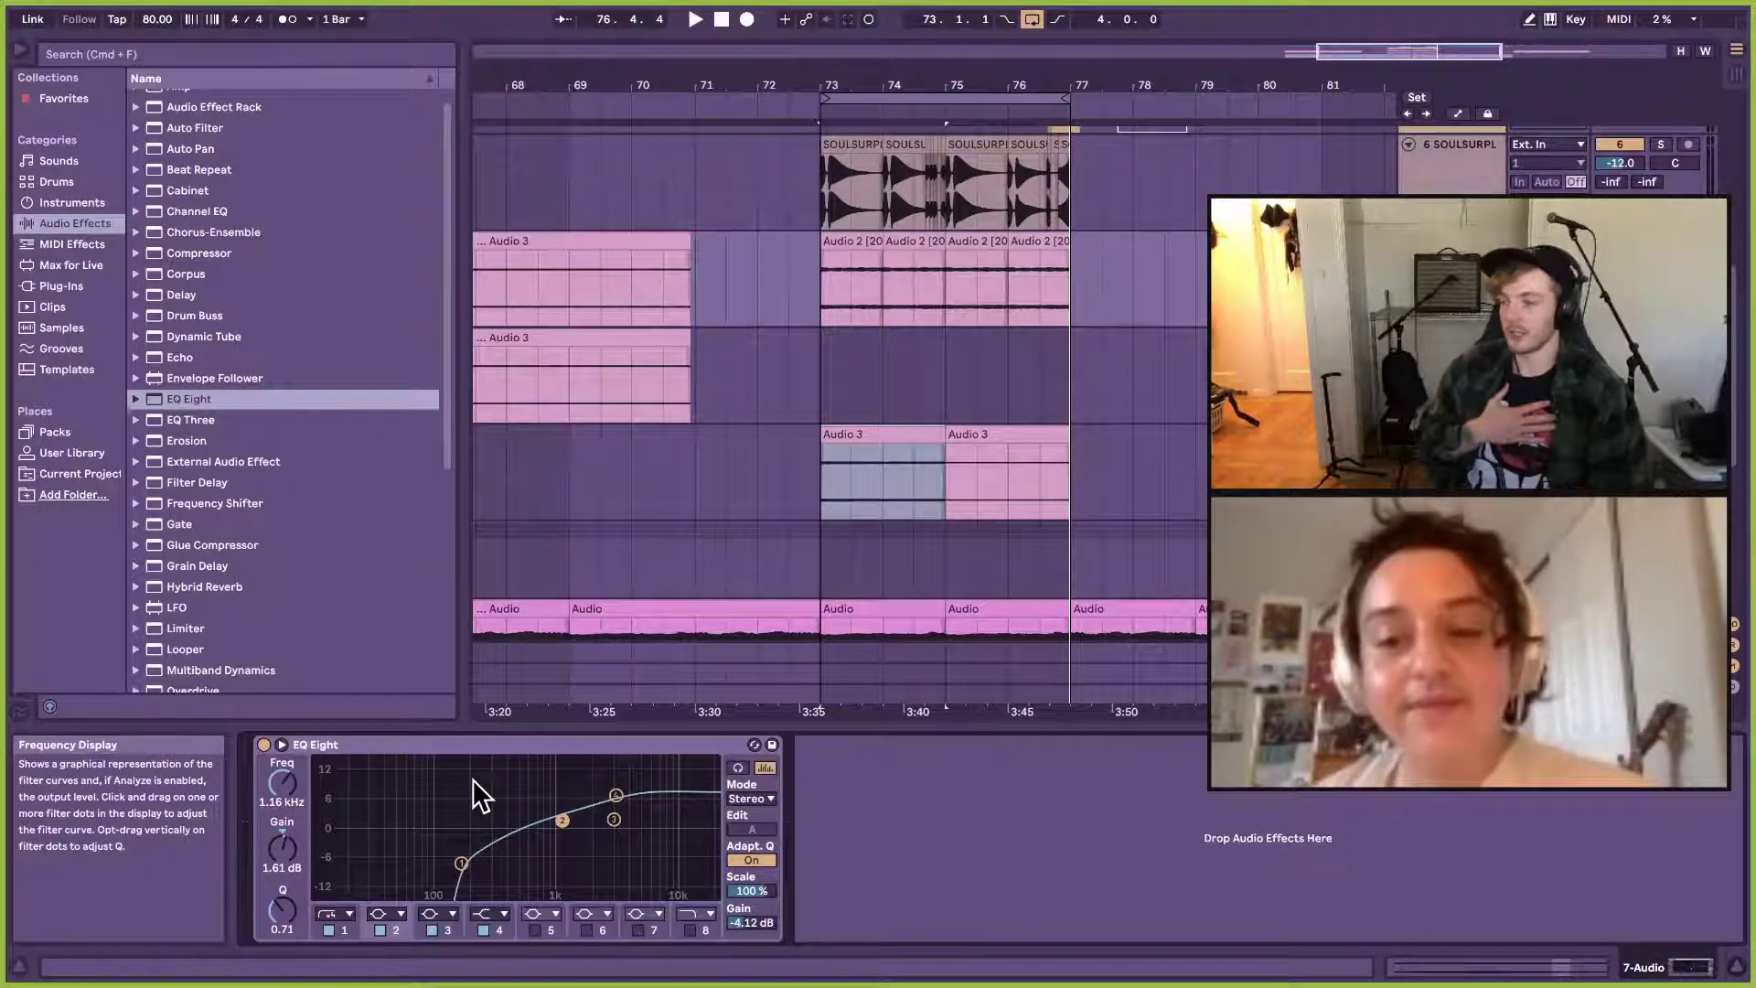
{"action": "left_click_drag", "start_coordinate": [615, 795], "coordinate": [600, 887]}
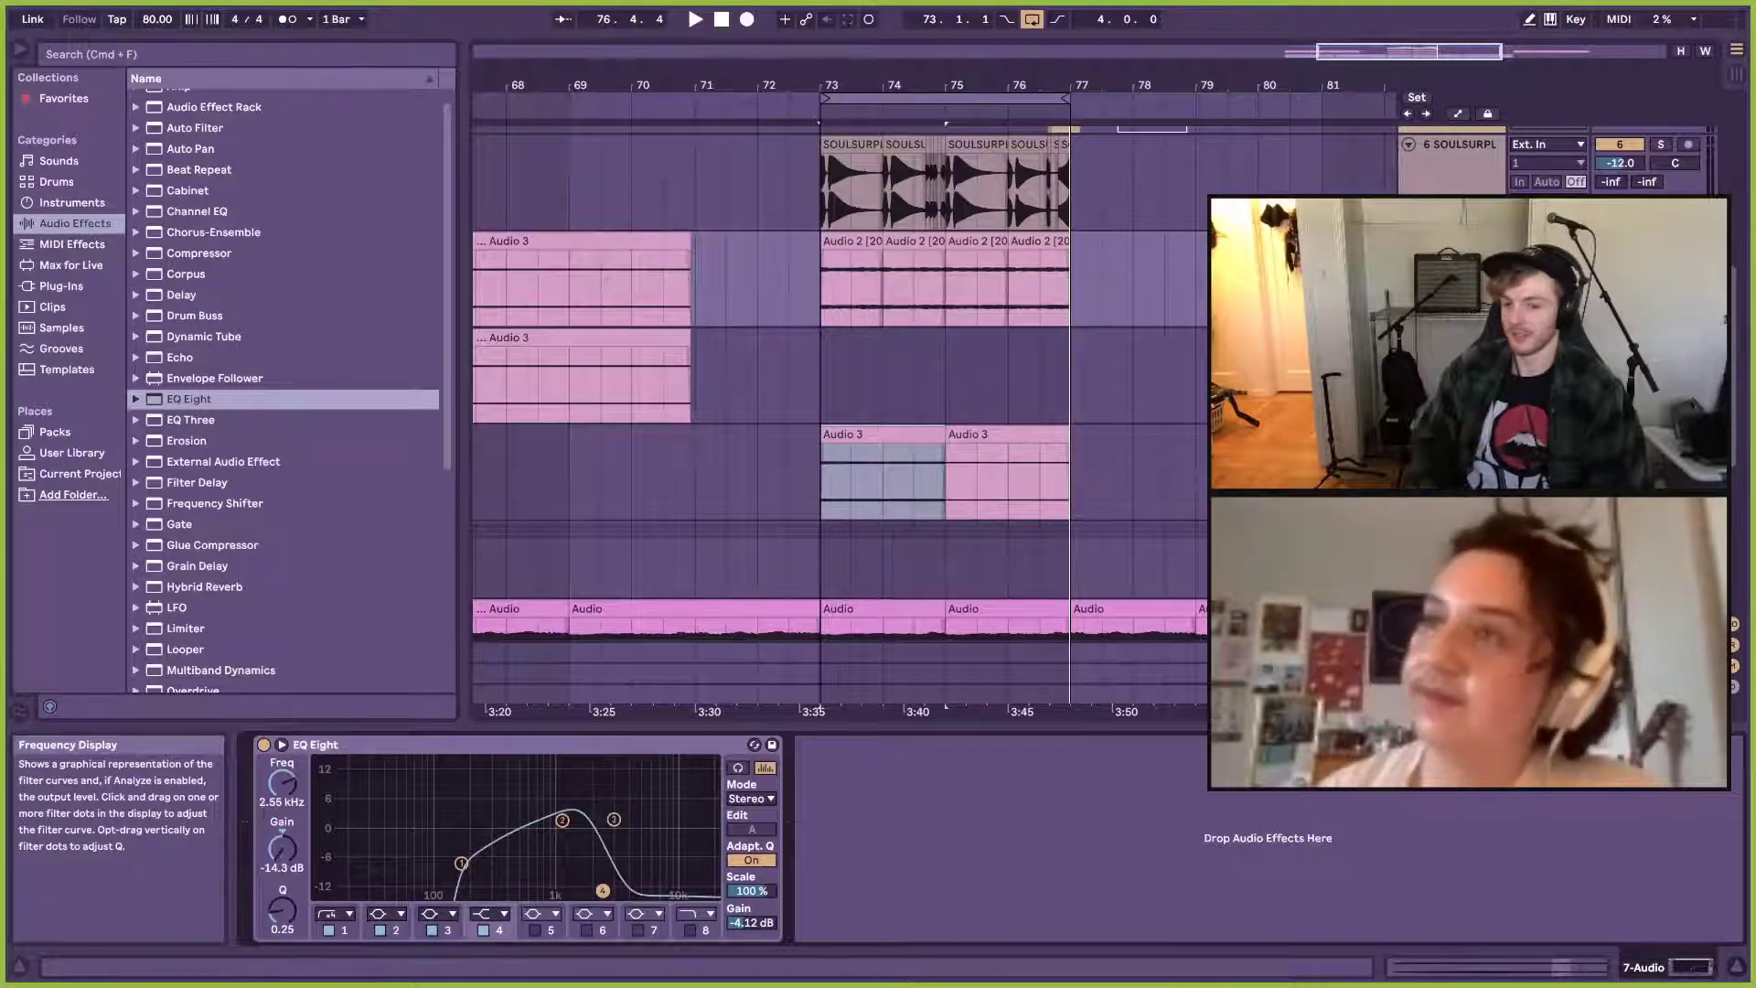
{"action": "key", "text": "space"}
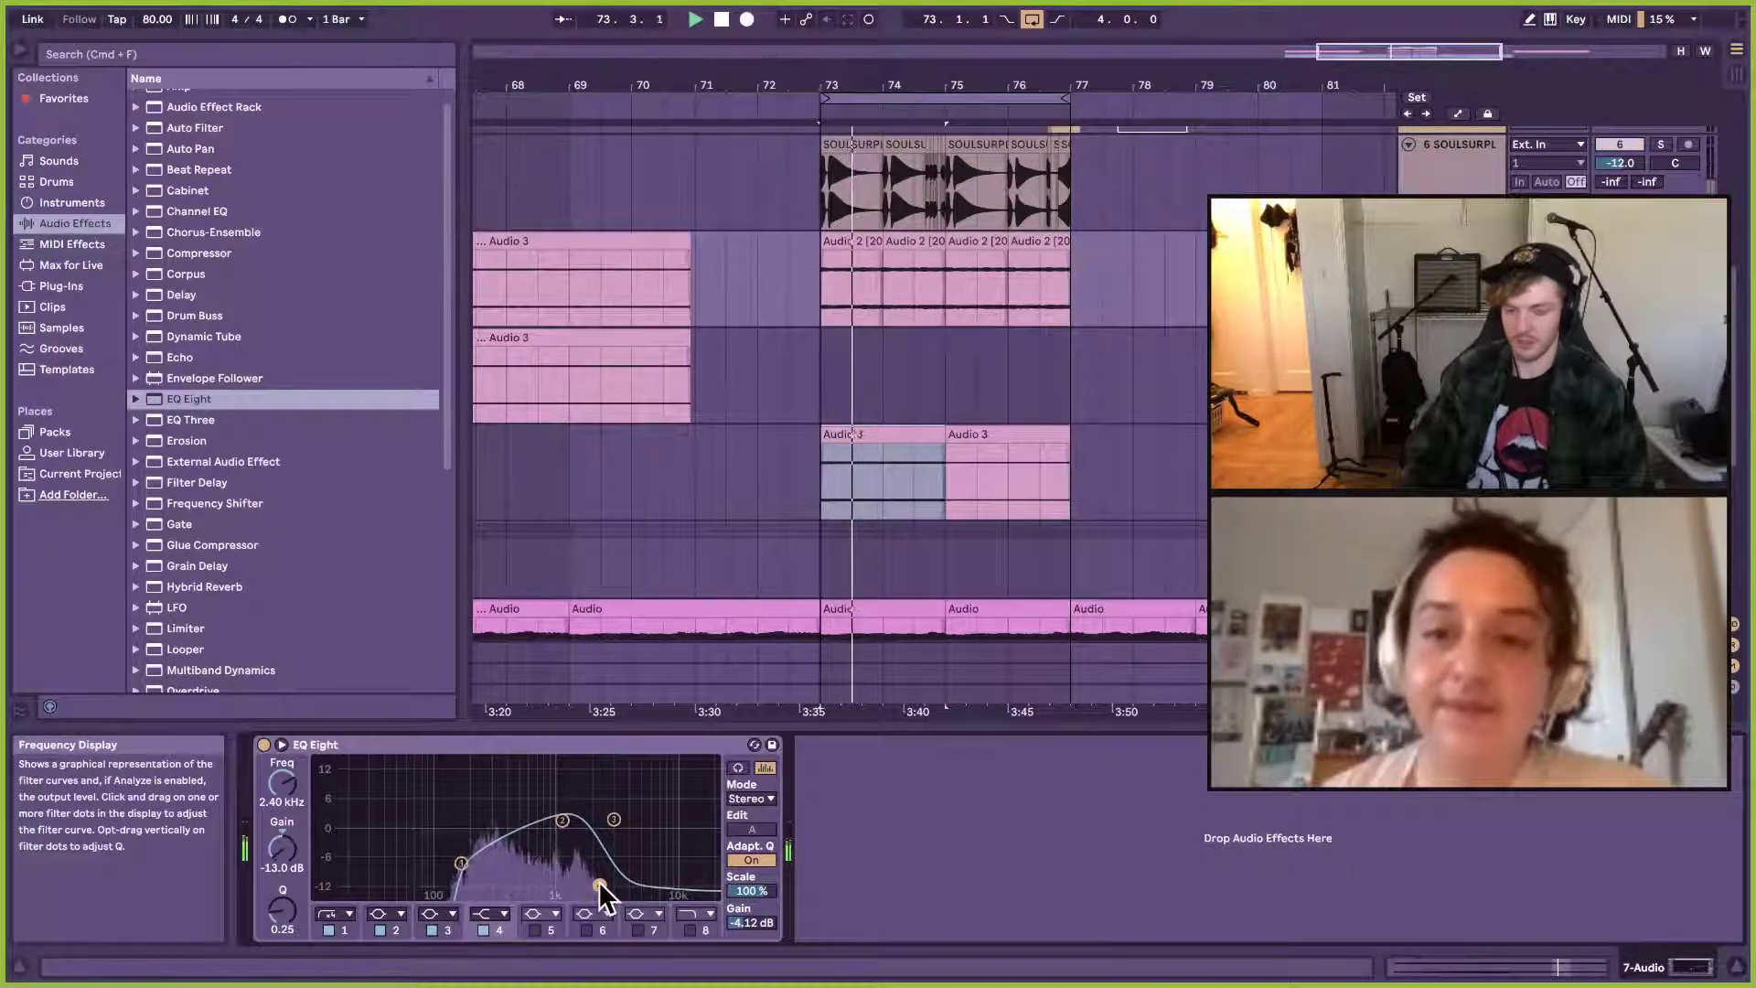
{"action": "left_click_drag", "start_coordinate": [598, 881], "coordinate": [569, 884]}
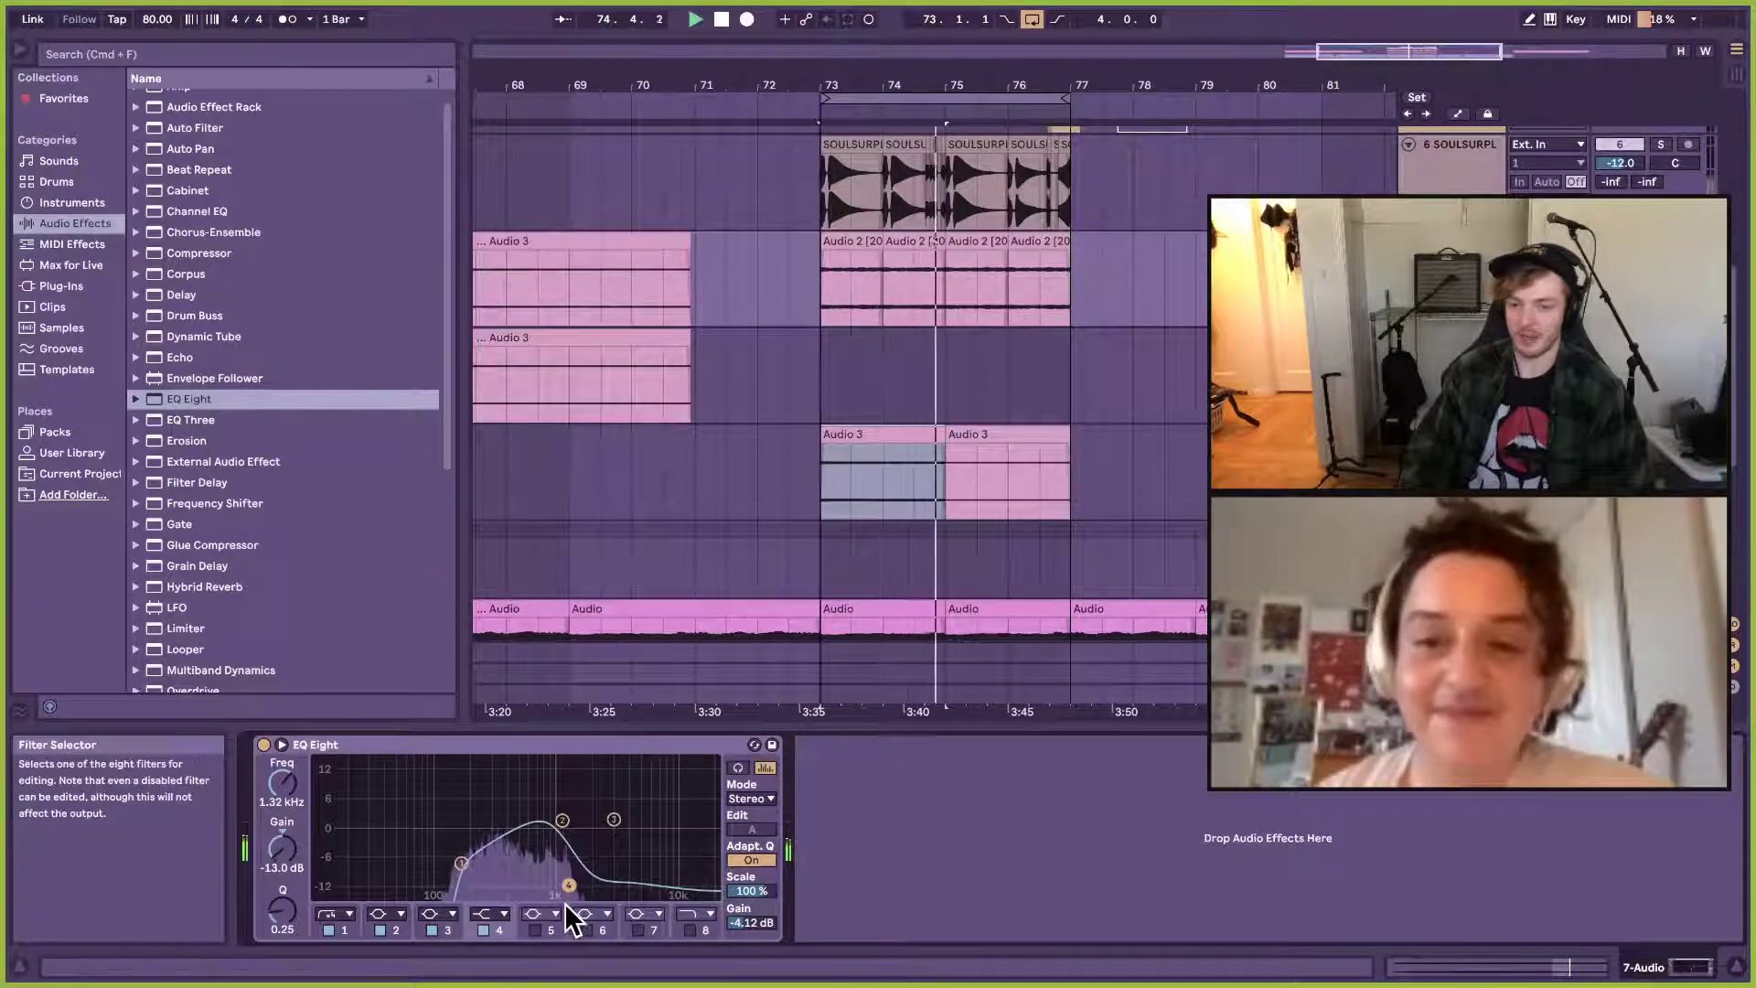
{"action": "key", "text": "space"}
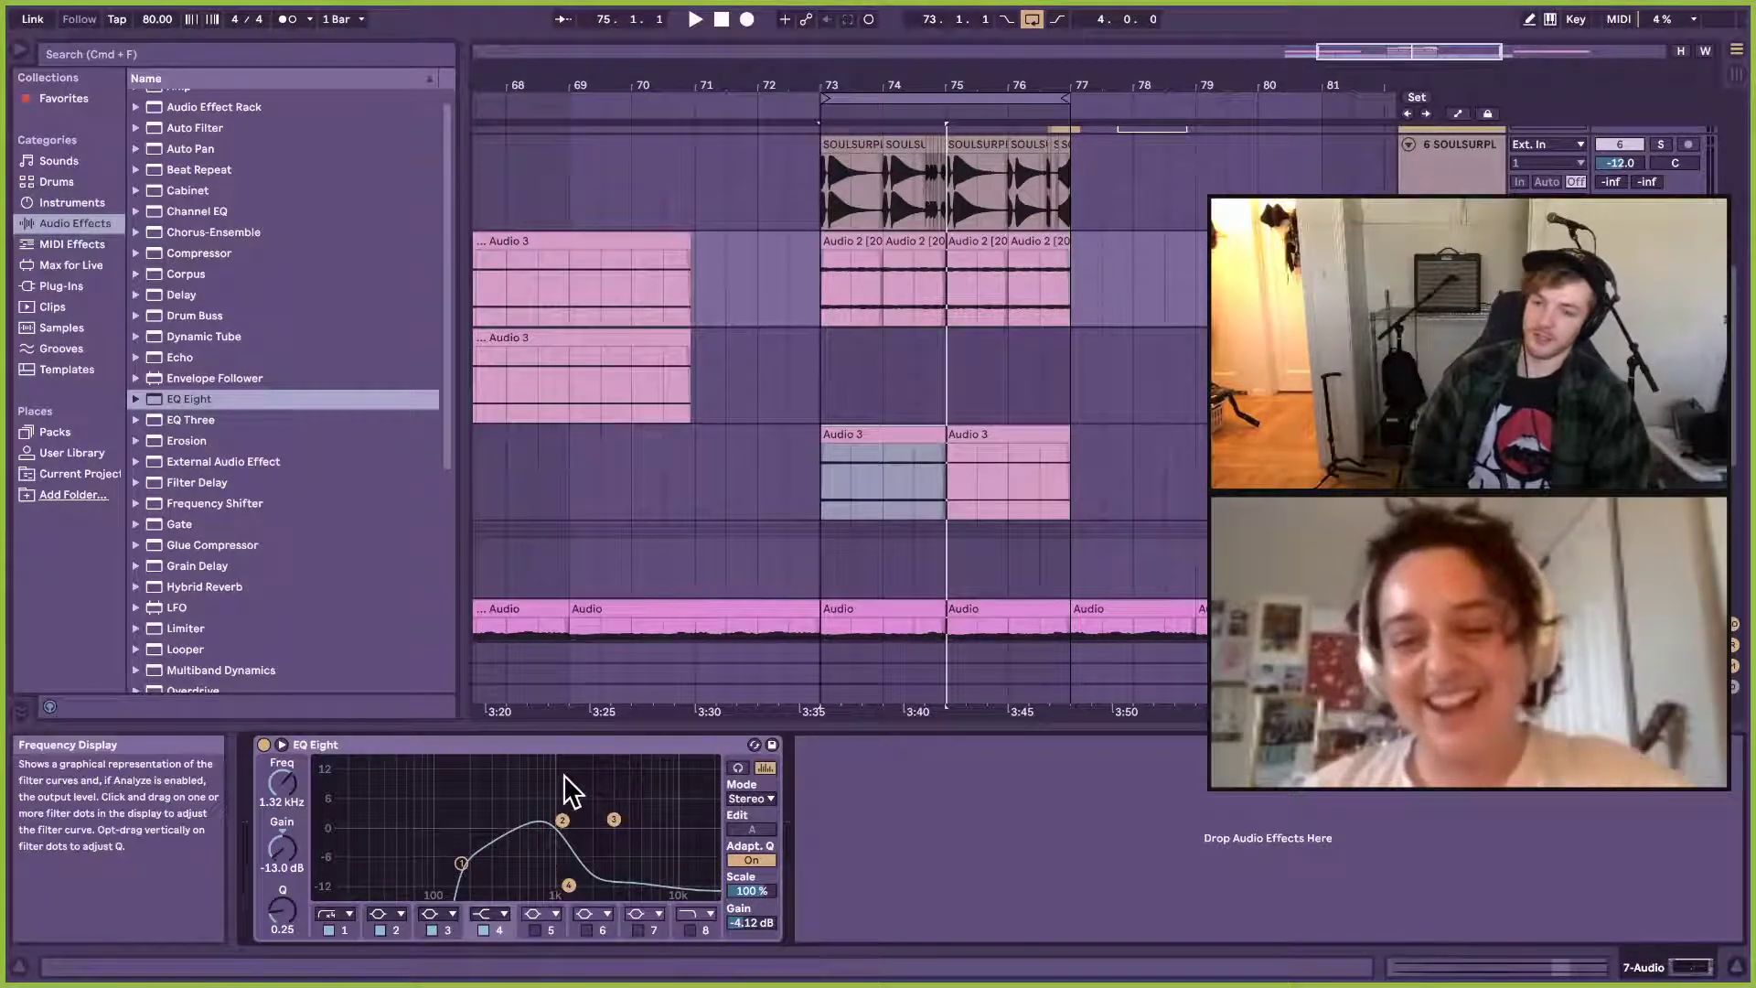
Step: Restore EQ Eight's fourth band to 3.30 kHz with a 7.31 dB gain
{"action": "left_click_drag", "start_coordinate": [563, 774], "coordinate": [798, 961]}
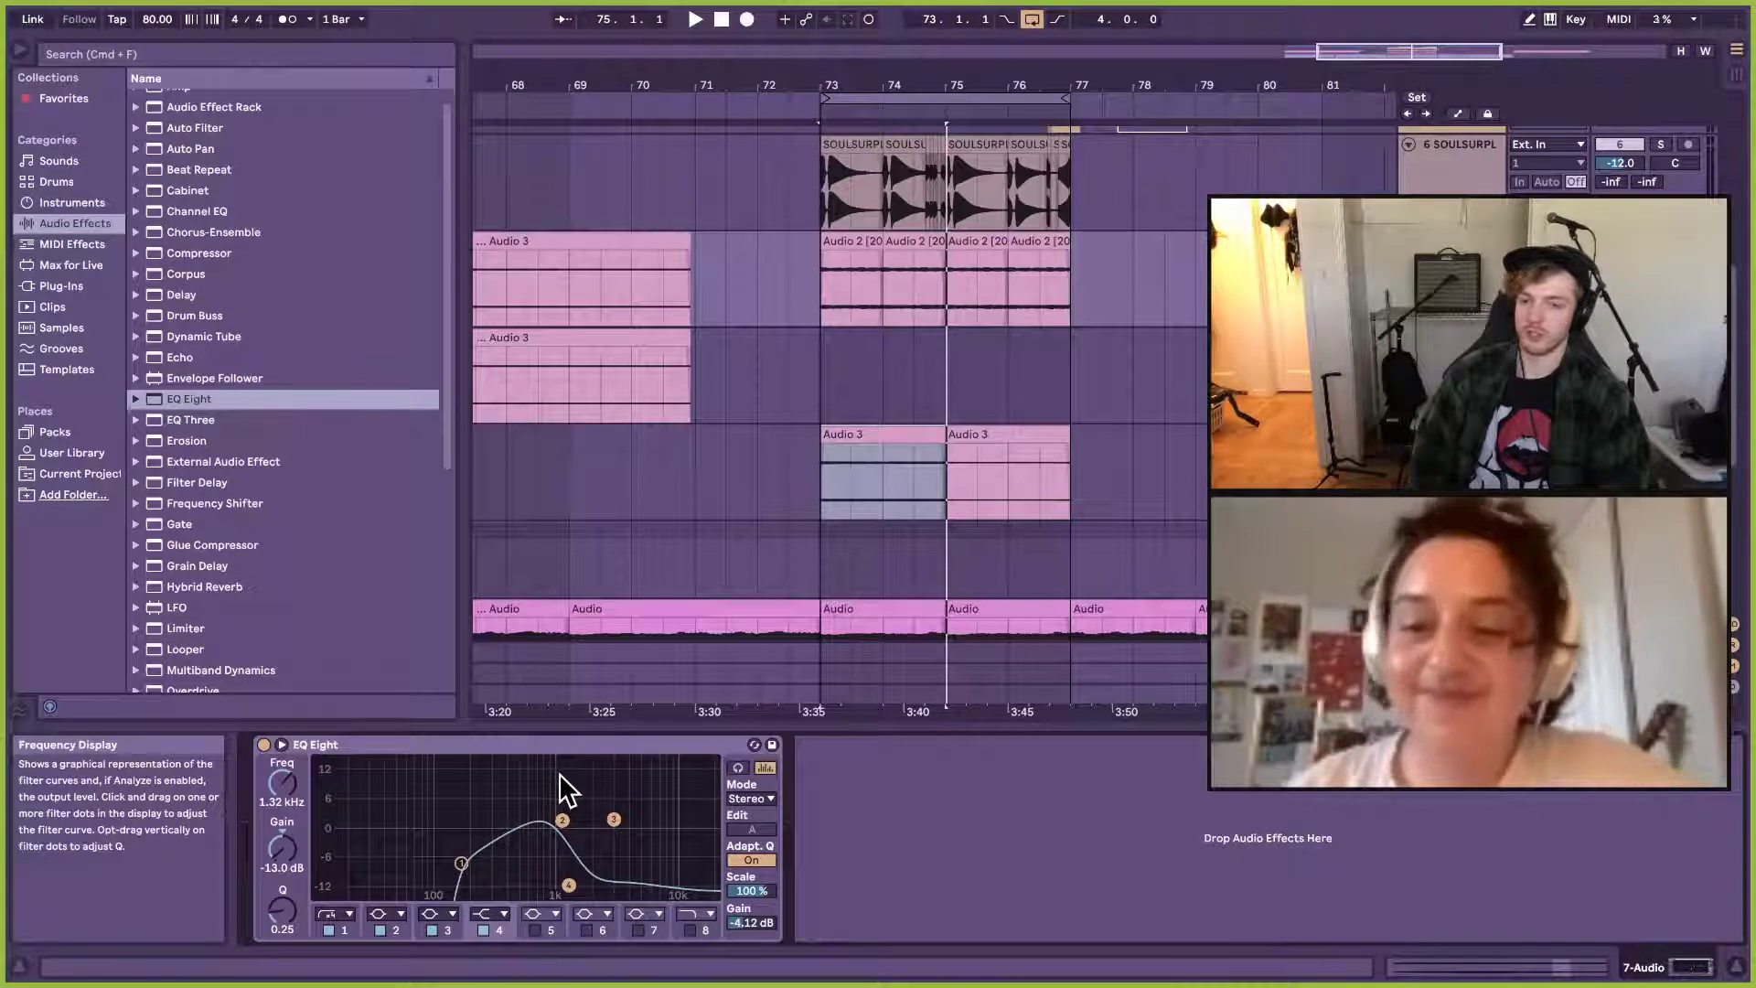
{"action": "left_click_drag", "start_coordinate": [560, 774], "coordinate": [686, 892]}
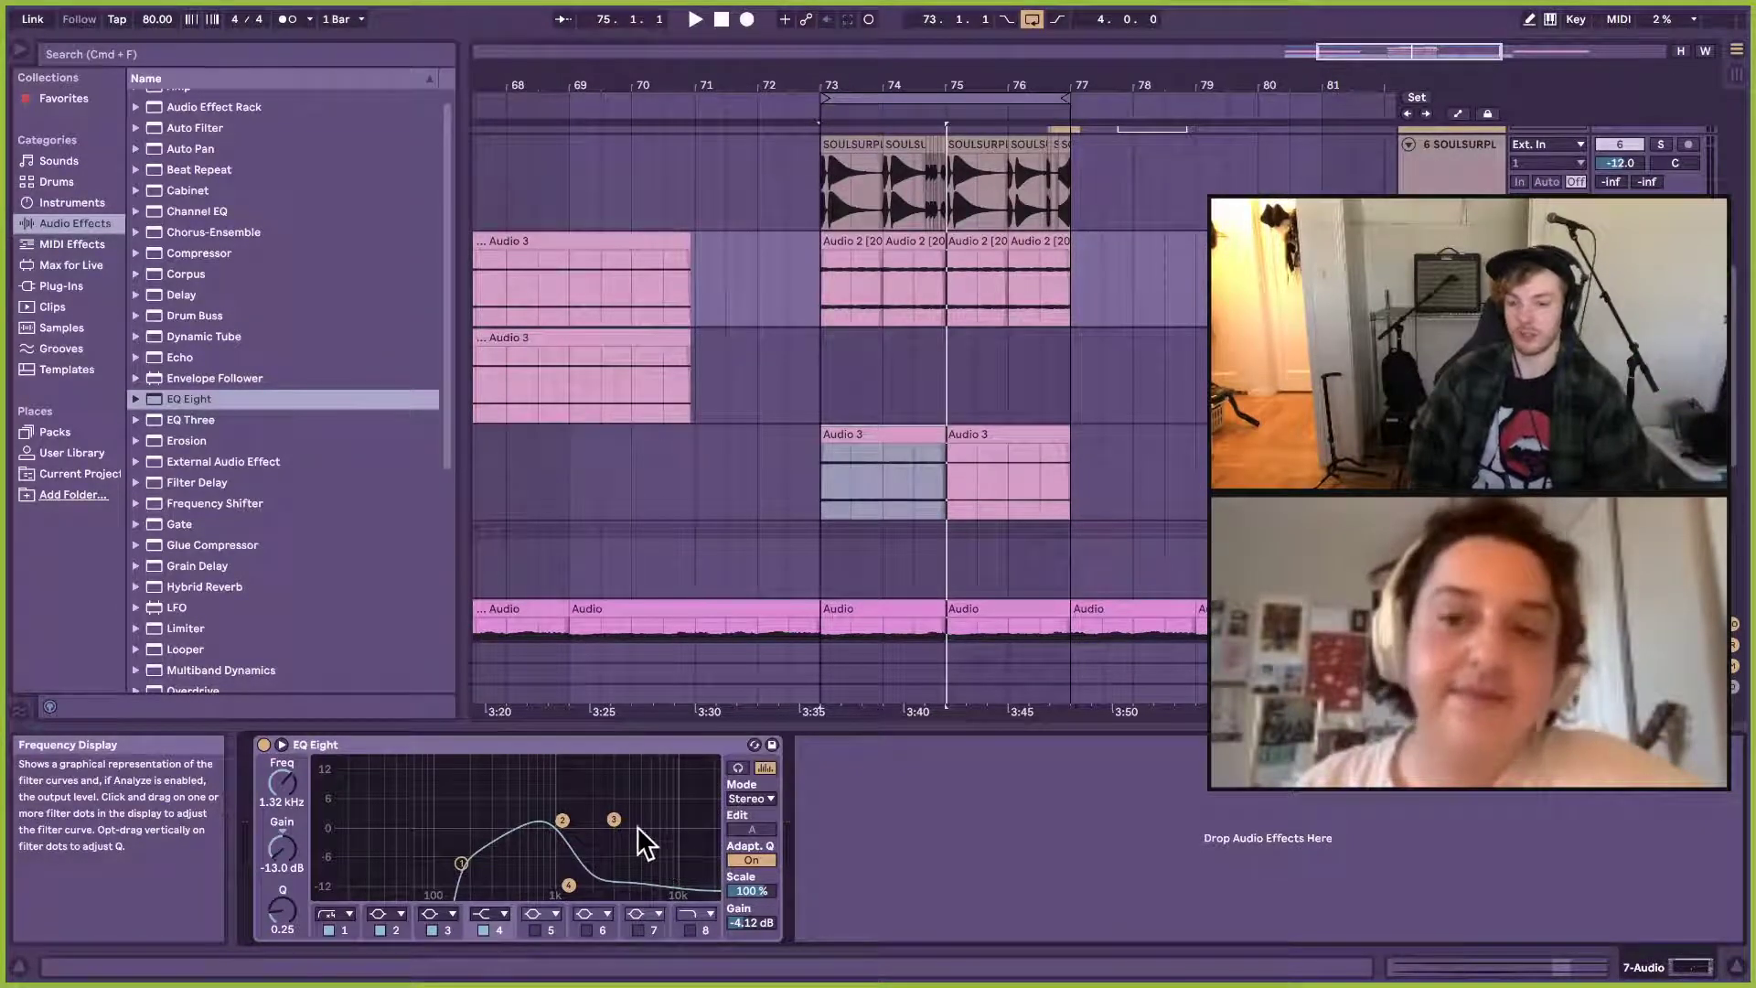
{"action": "left_click_drag", "start_coordinate": [560, 775], "coordinate": [739, 904]}
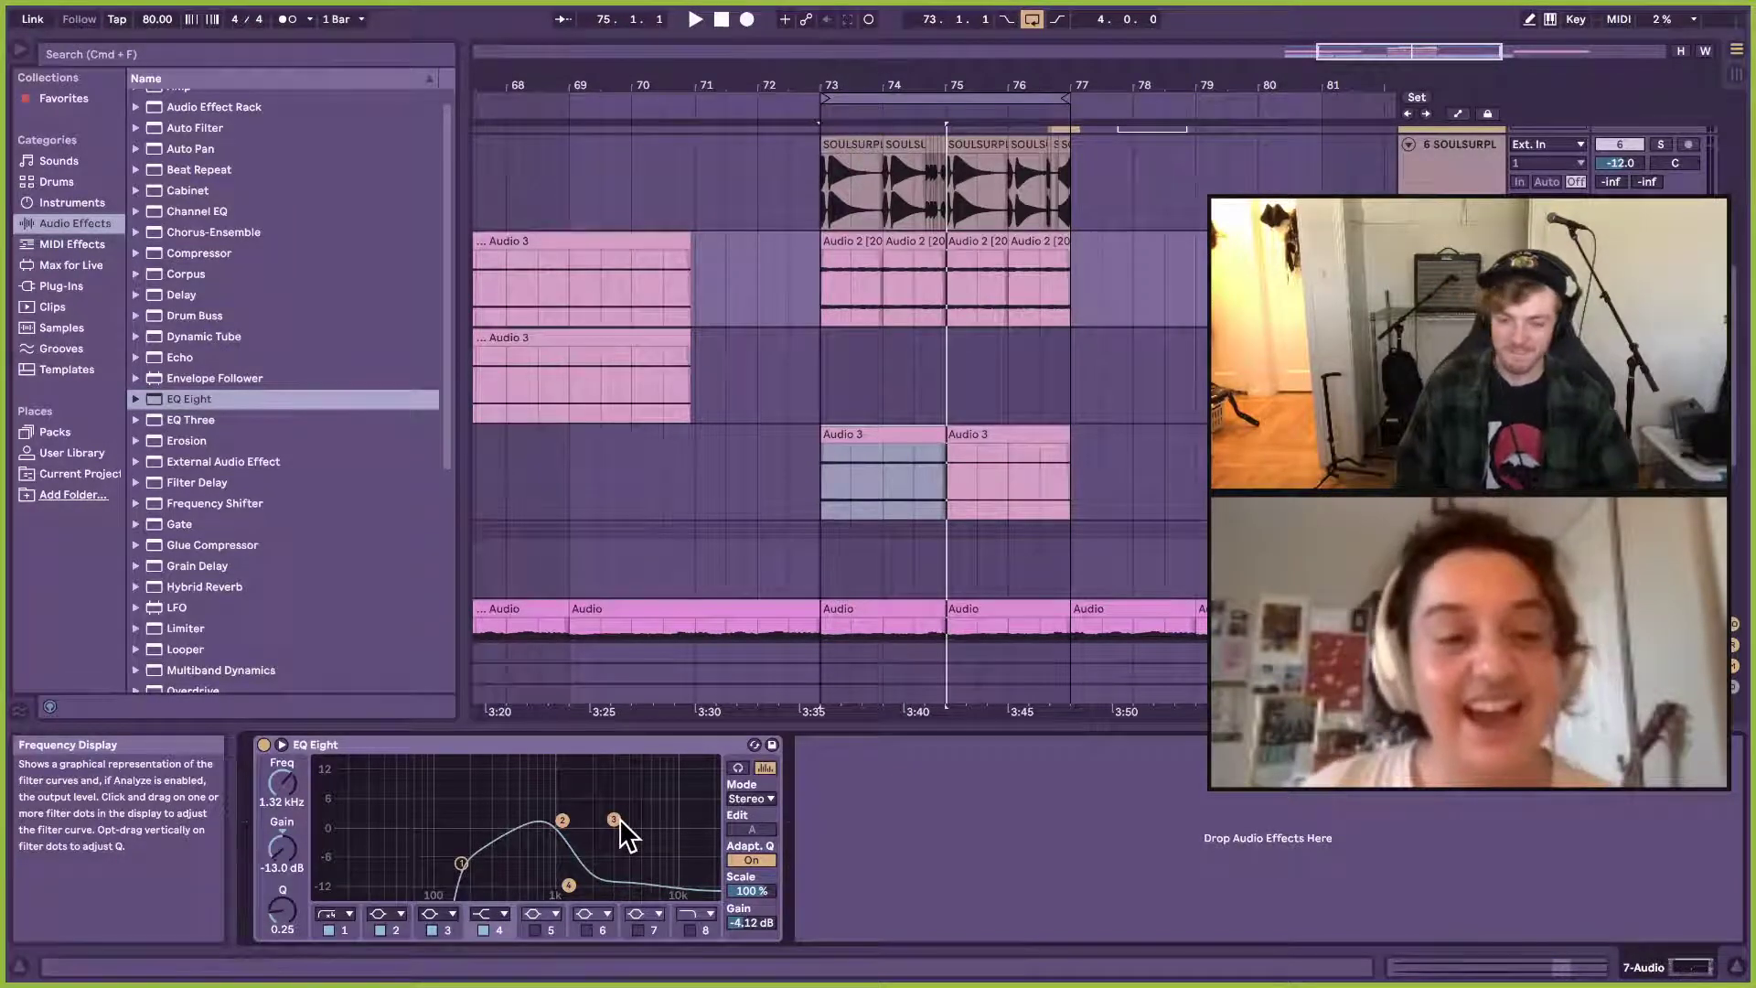
{"action": "left_click_drag", "start_coordinate": [569, 886], "coordinate": [616, 794]}
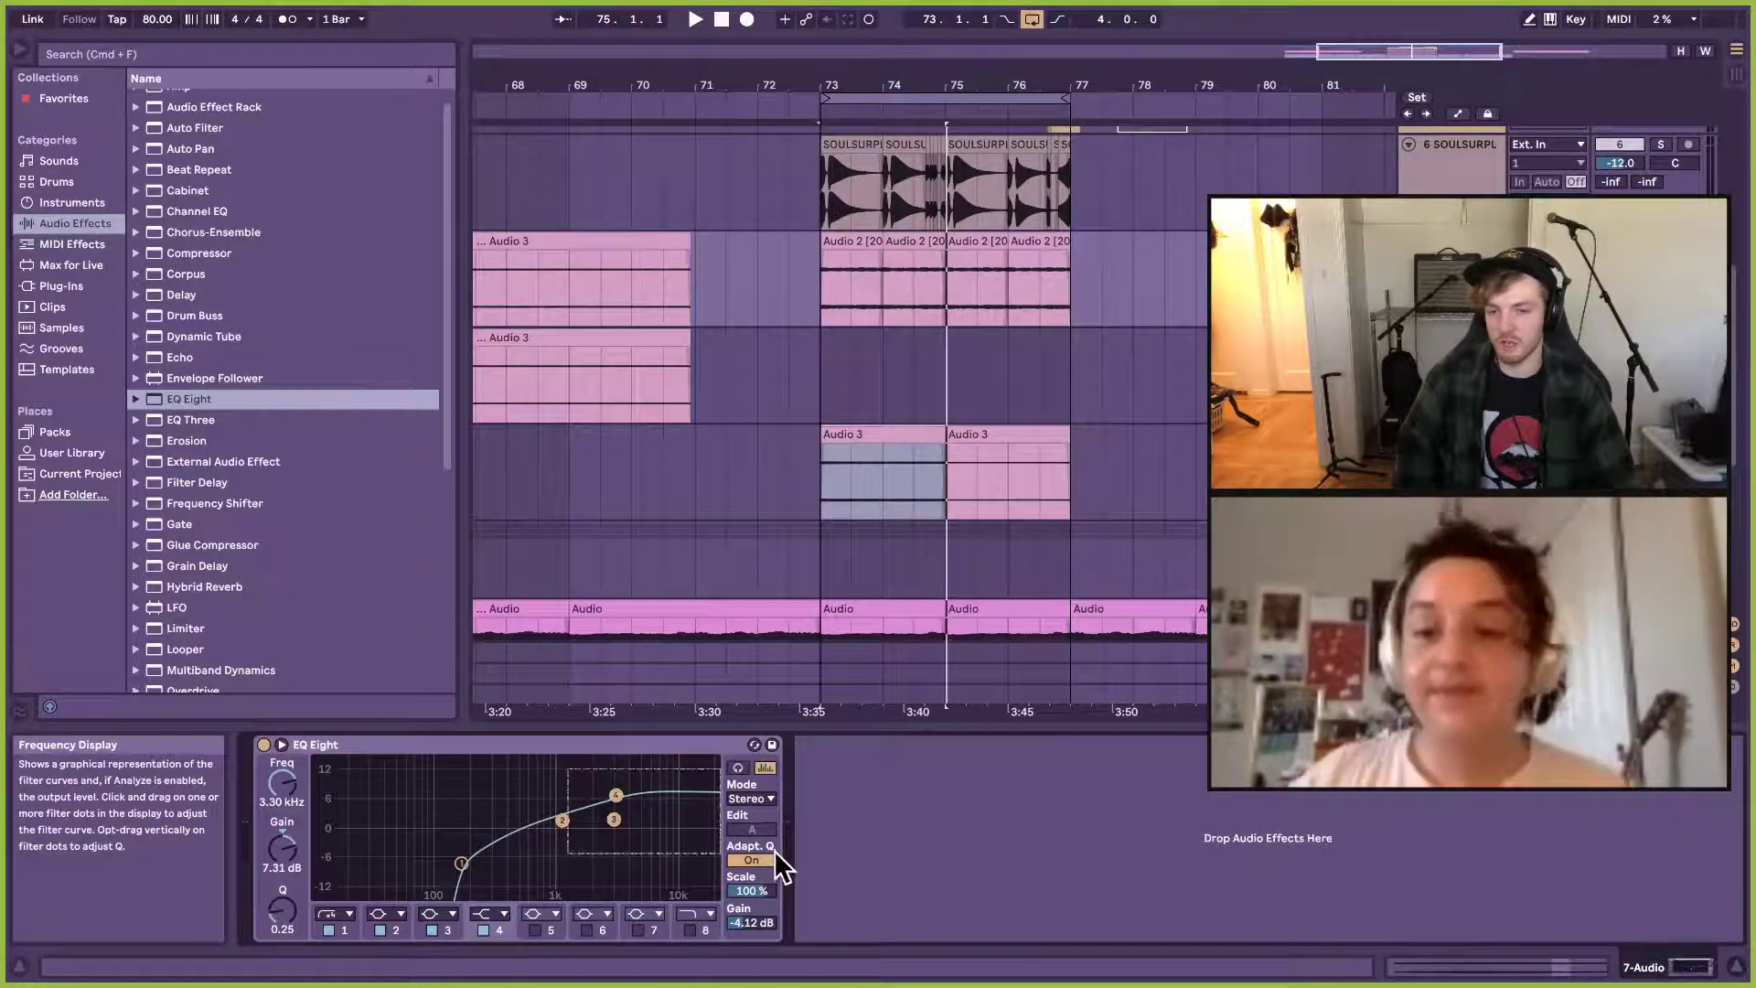
{"action": "left_click_drag", "start_coordinate": [561, 766], "coordinate": [721, 879]}
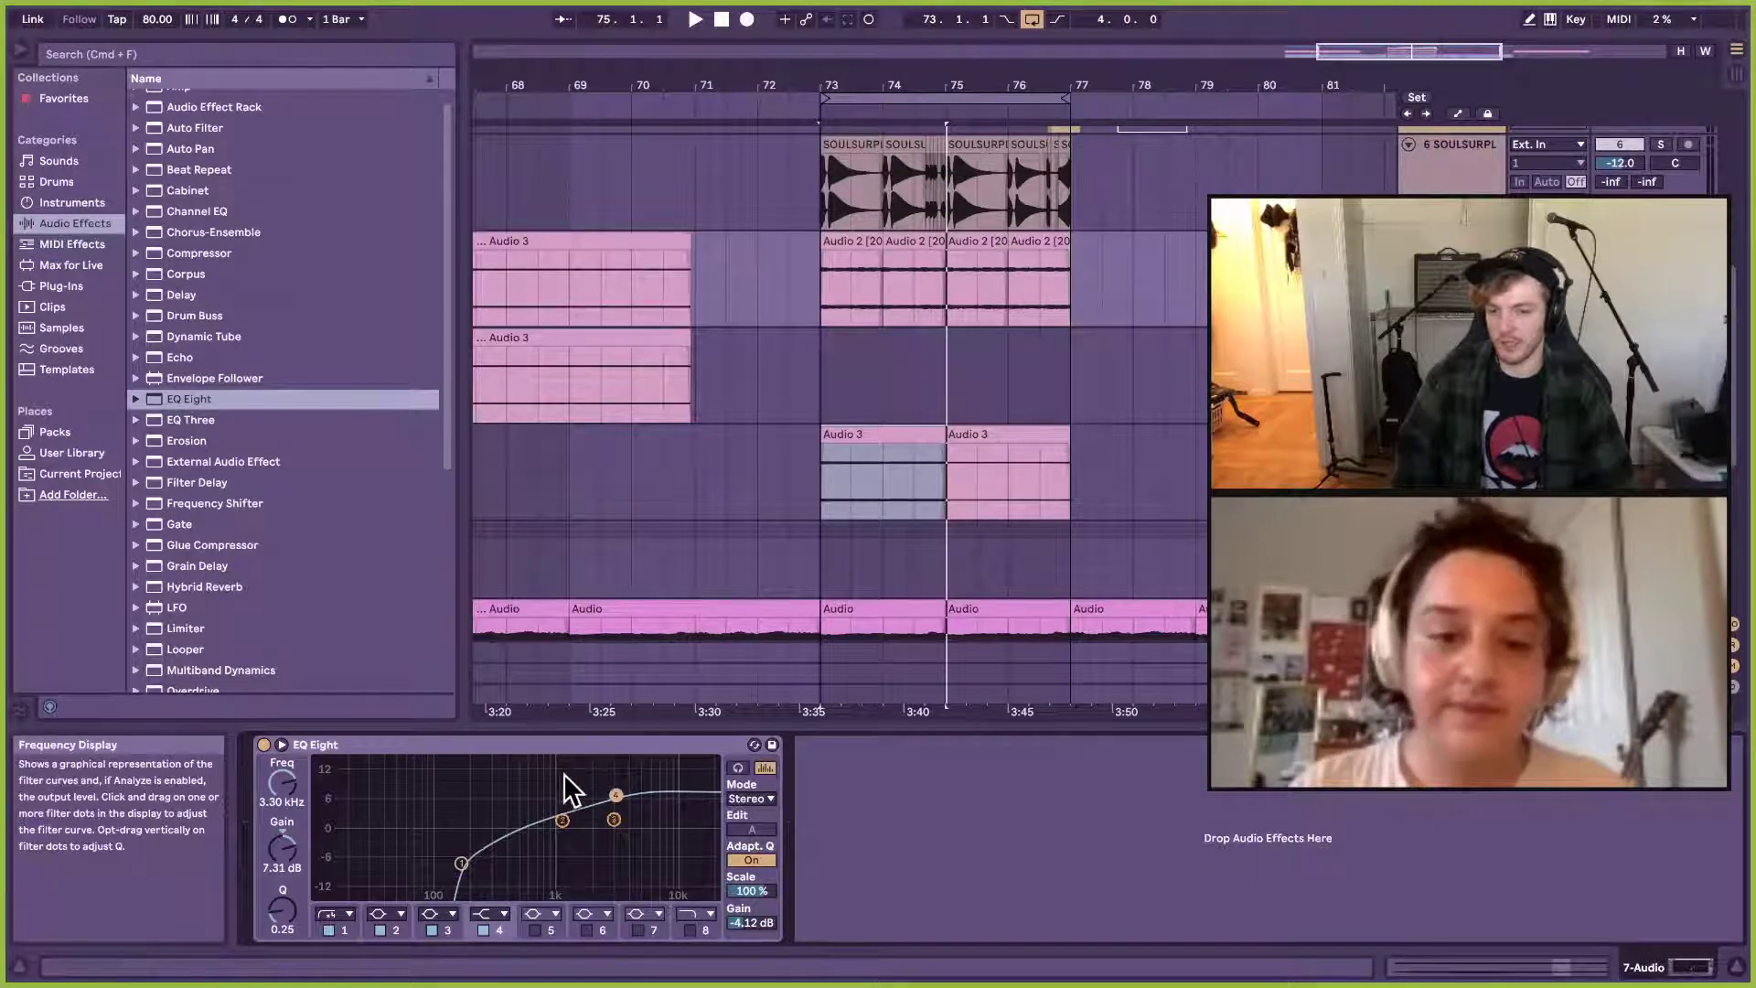
{"action": "left_click_drag", "start_coordinate": [563, 774], "coordinate": [743, 872]}
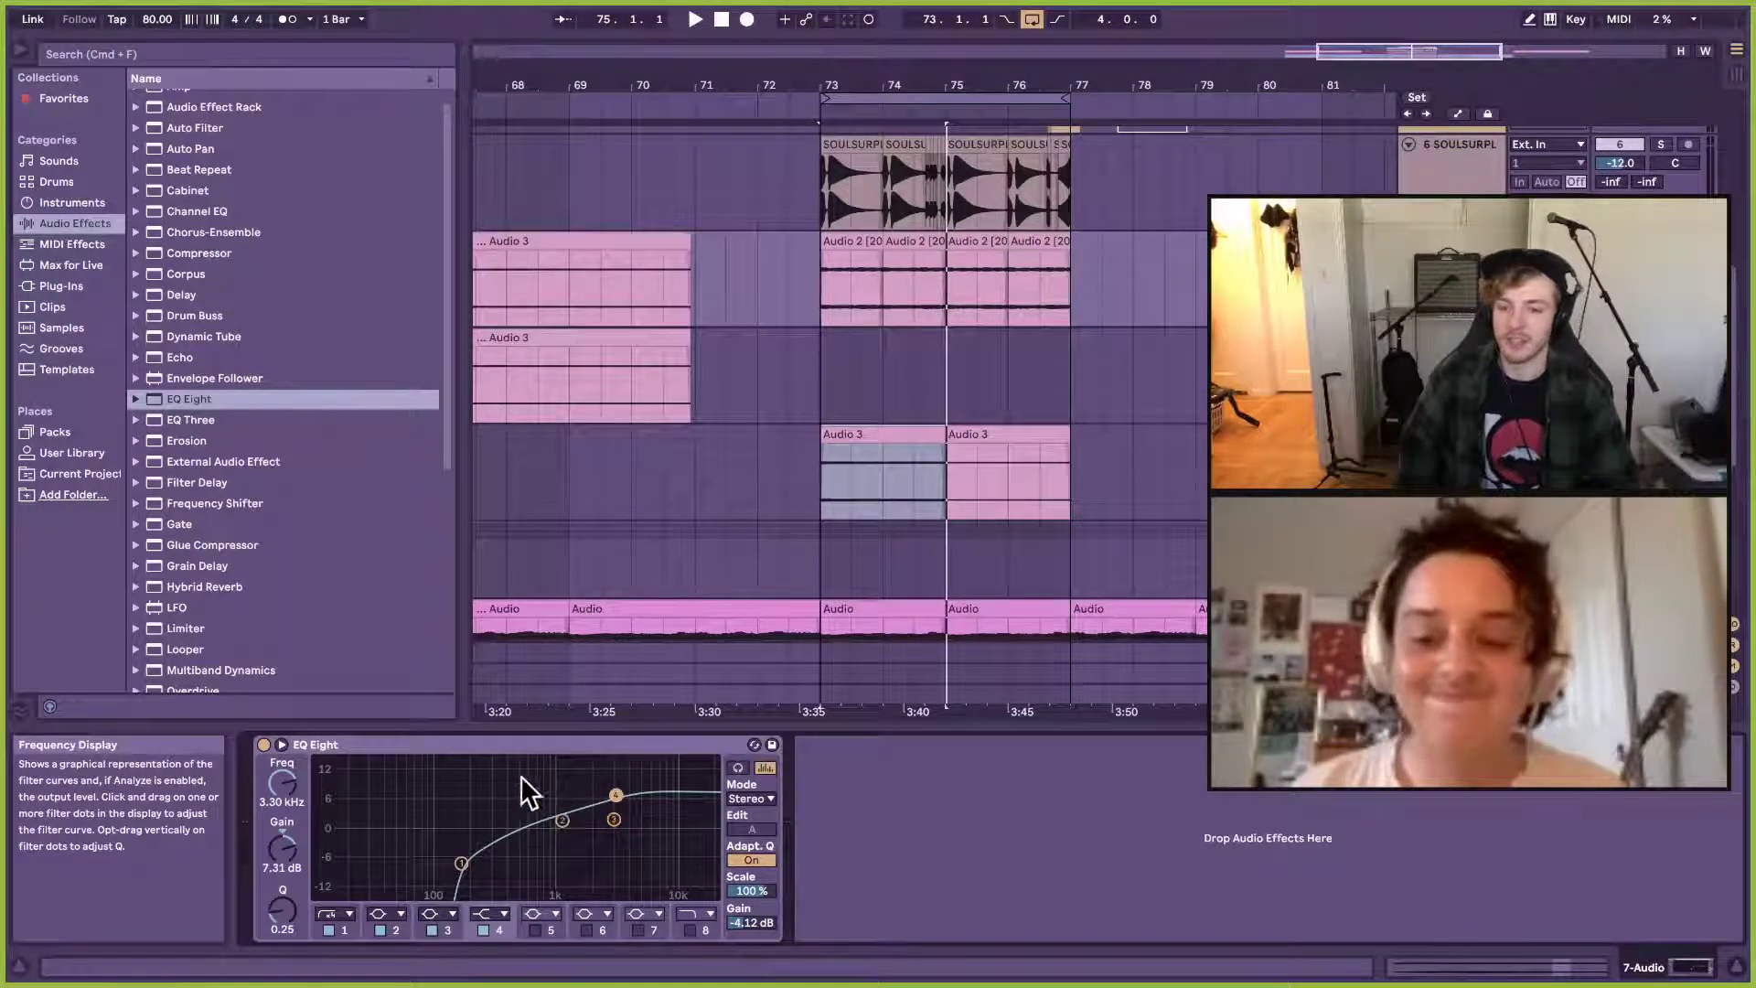
{"action": "left_click", "coordinate": [461, 863]}
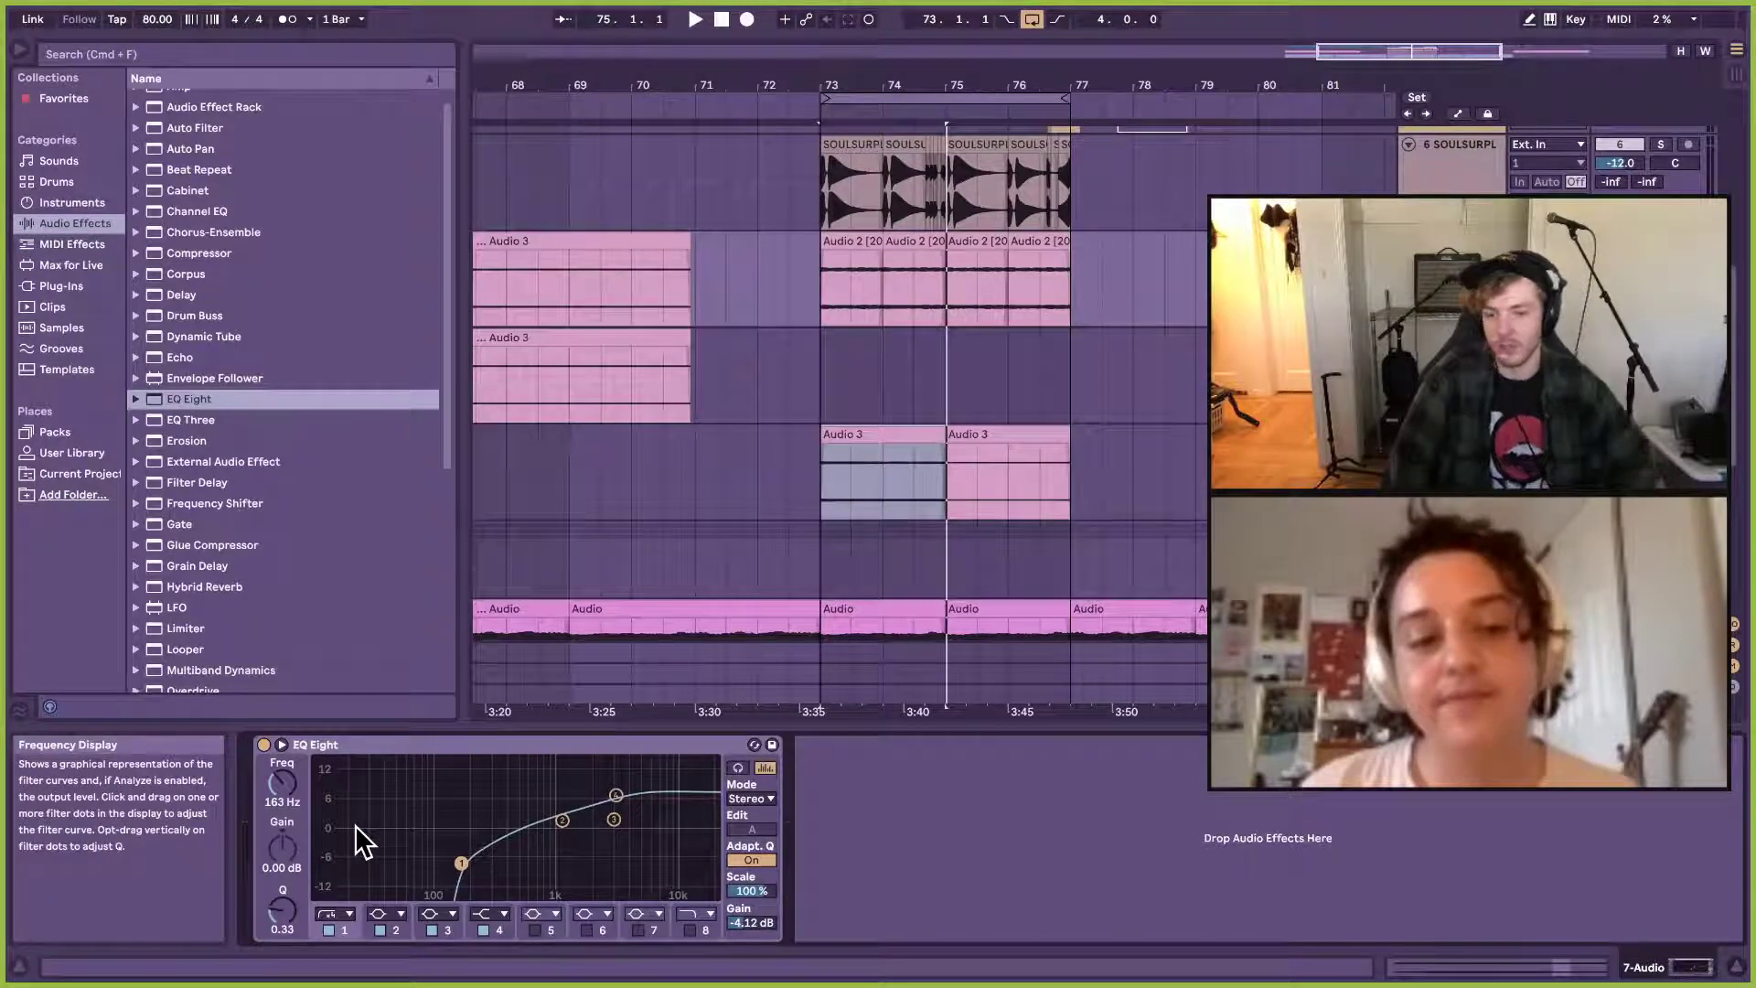
{"action": "left_click_drag", "start_coordinate": [351, 793], "coordinate": [480, 909]}
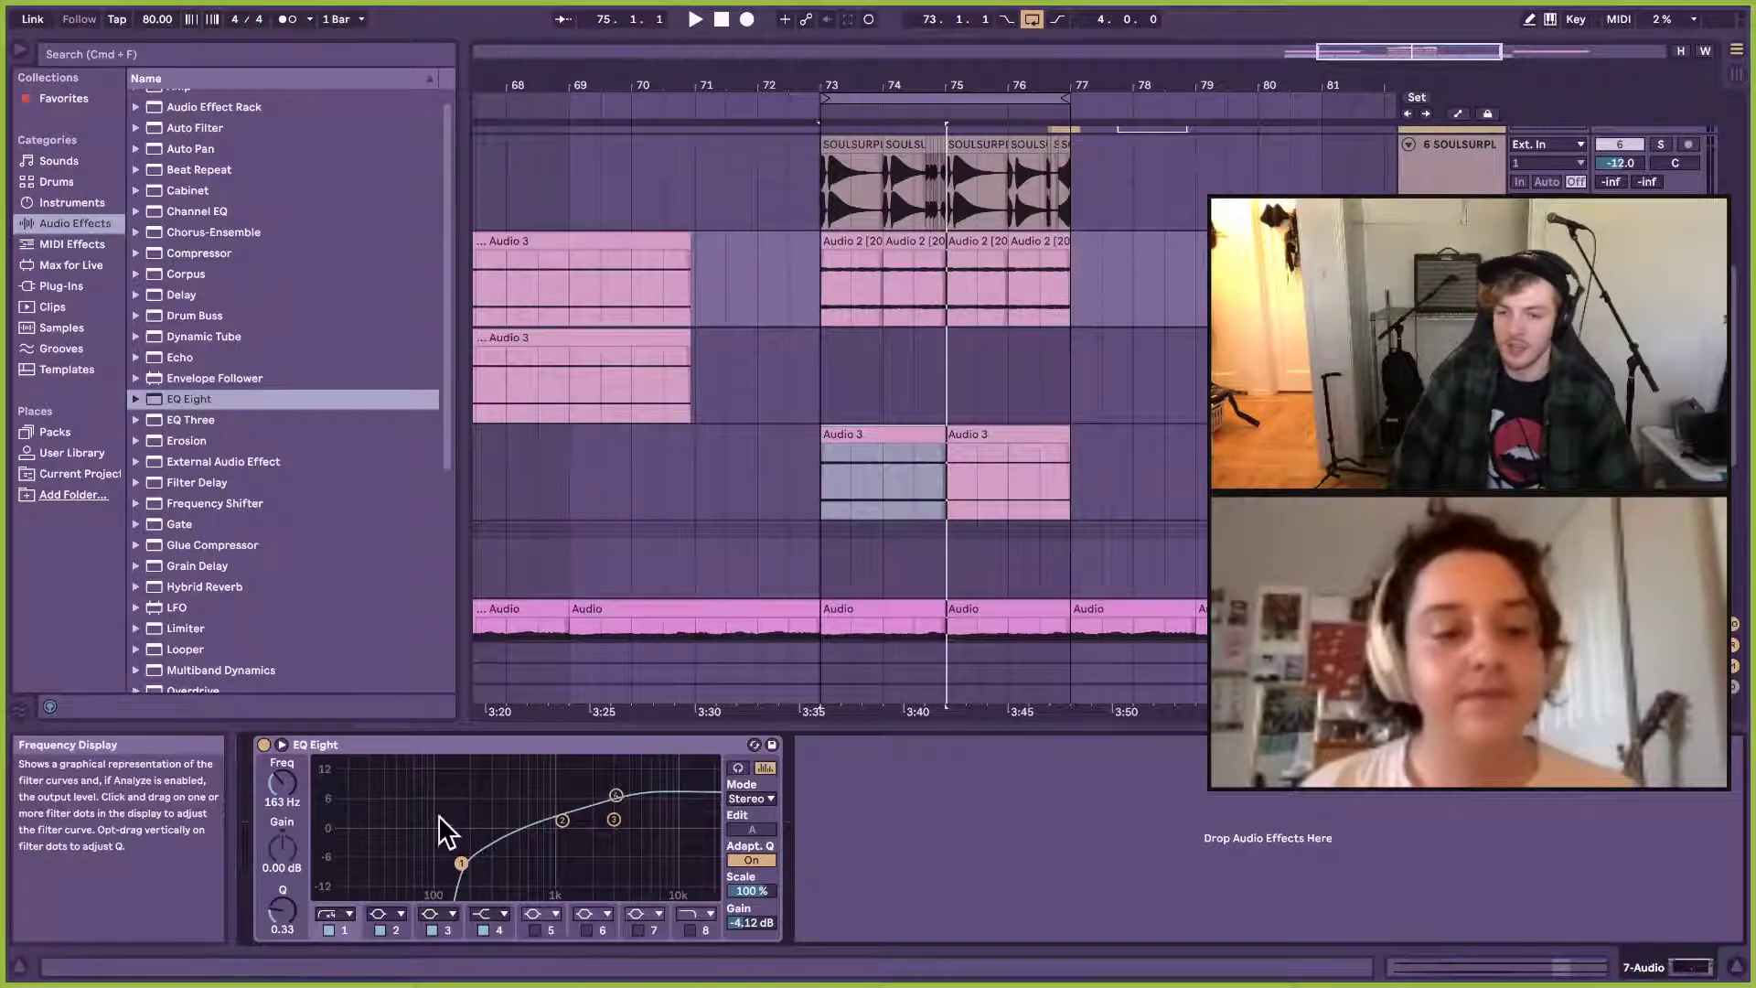
{"action": "left_click_drag", "start_coordinate": [398, 832], "coordinate": [459, 865]}
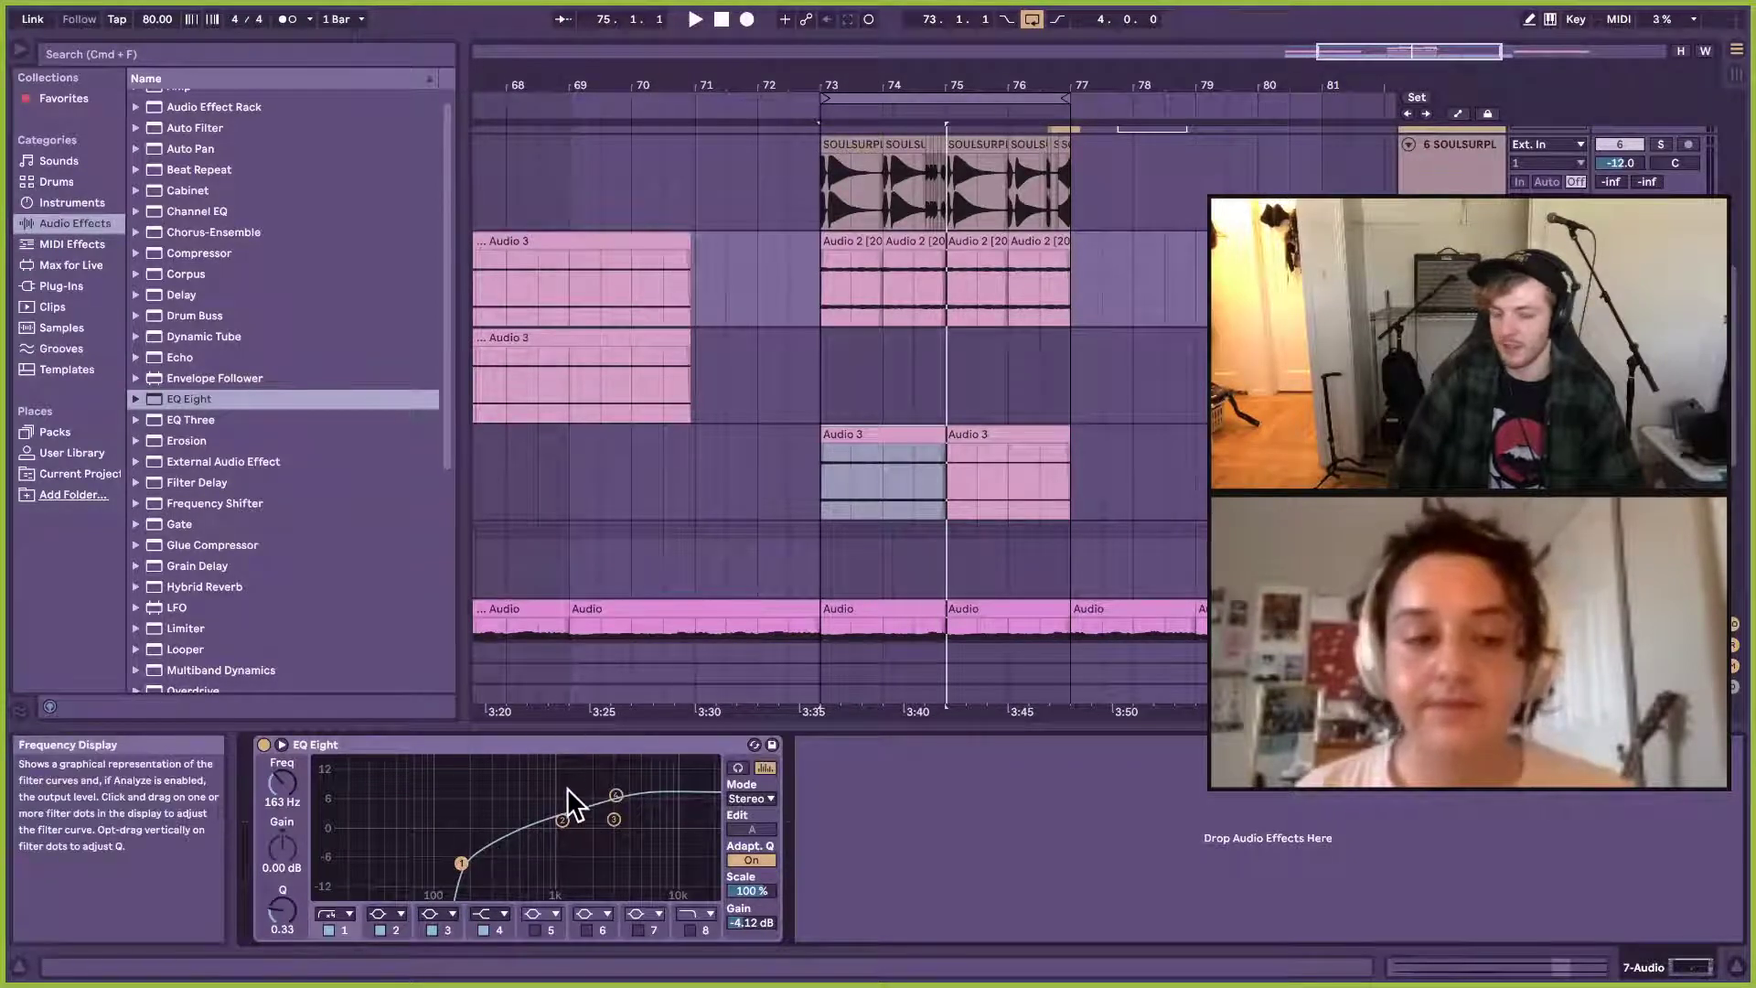
{"action": "left_click_drag", "start_coordinate": [611, 776], "coordinate": [661, 814]}
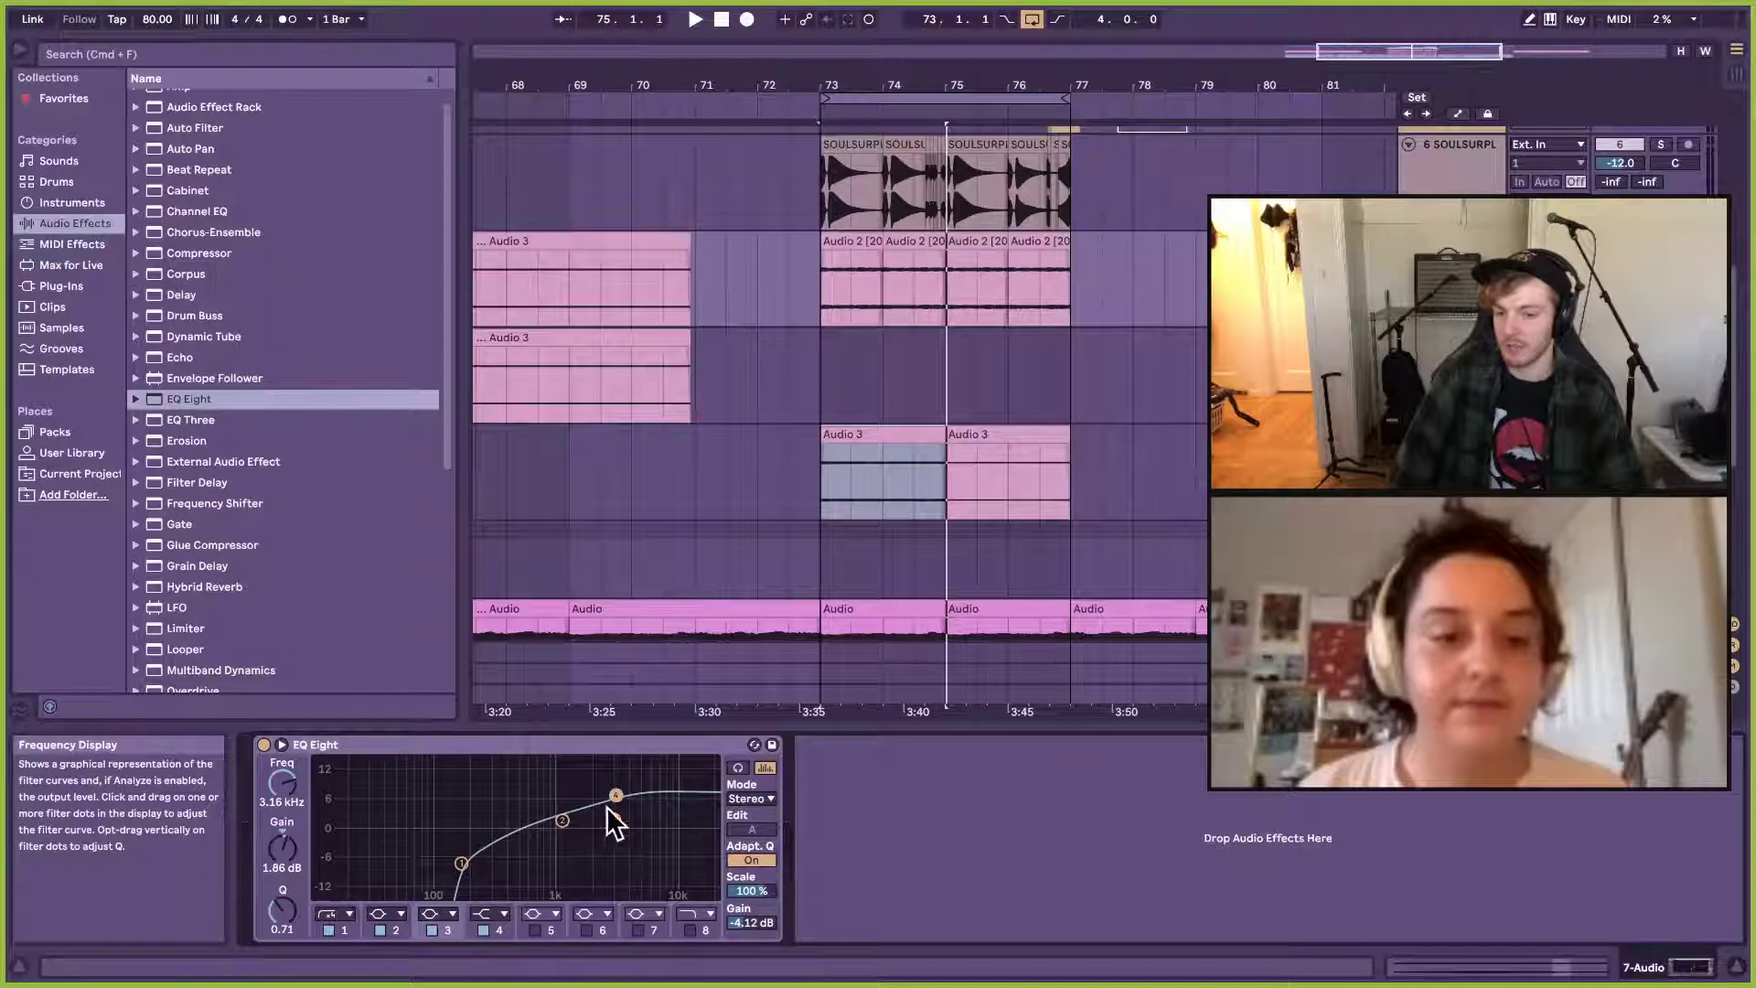
{"action": "left_click_drag", "start_coordinate": [547, 788], "coordinate": [384, 896]}
{"action": "left_click_drag", "start_coordinate": [384, 837], "coordinate": [373, 874]}
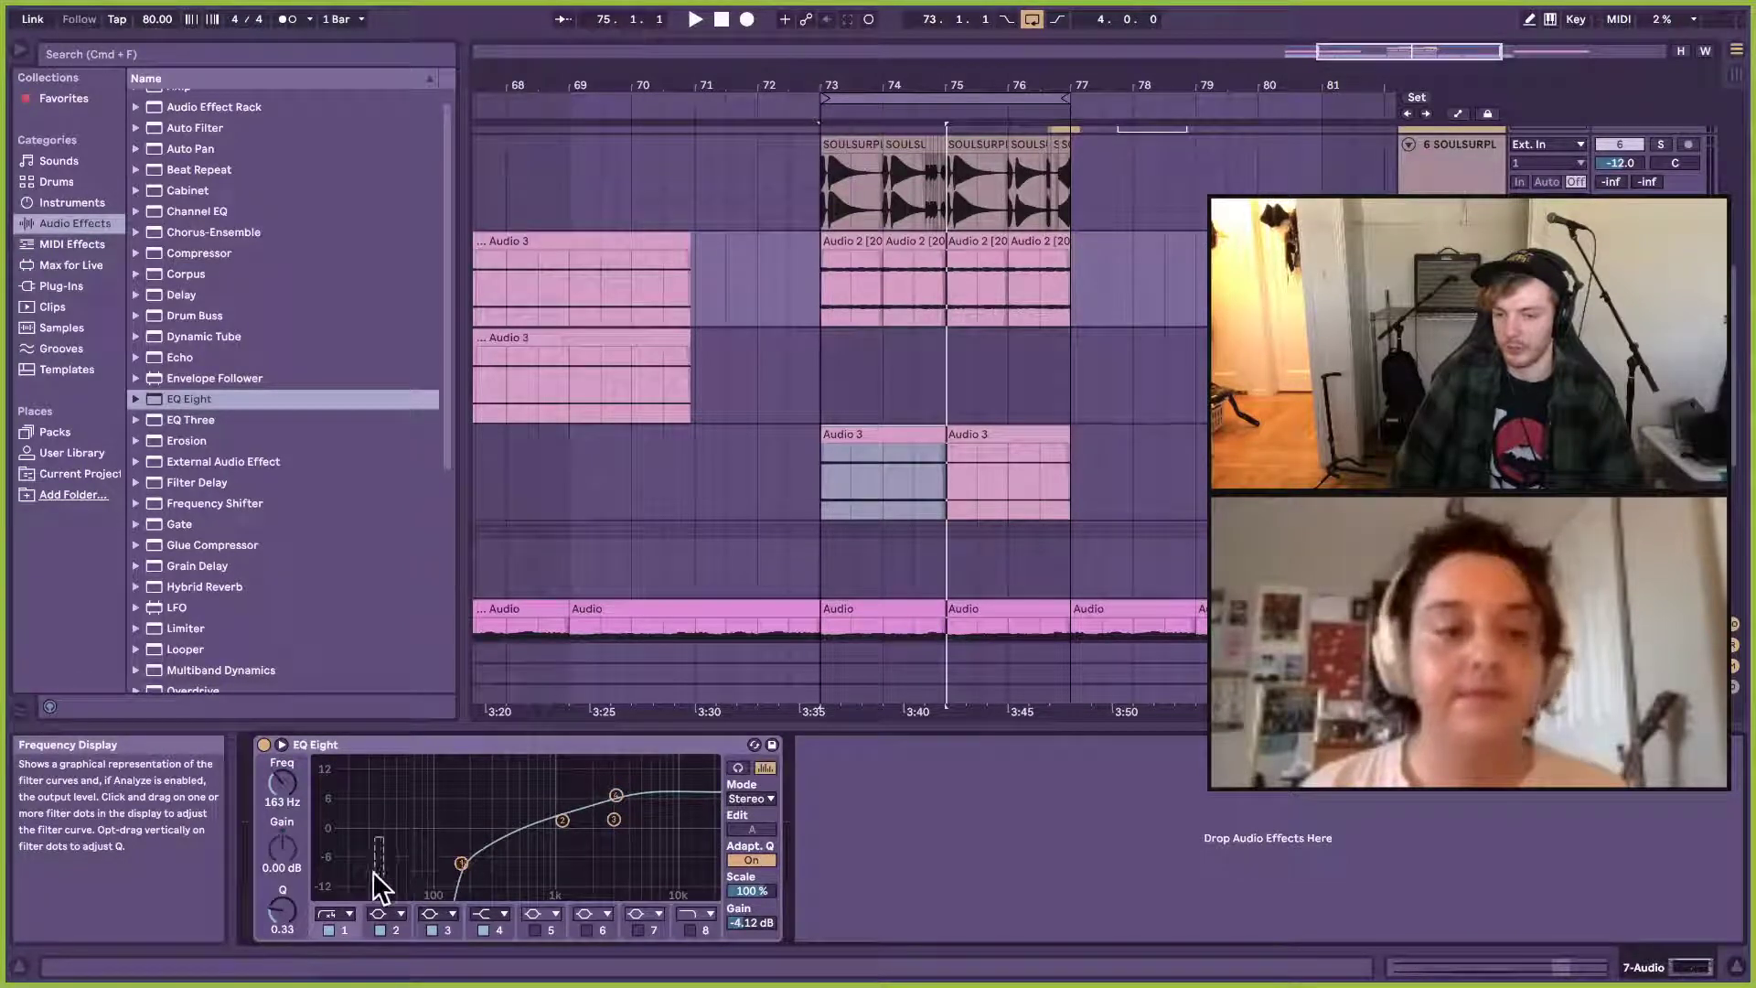
{"action": "left_click_drag", "start_coordinate": [608, 803], "coordinate": [733, 831]}
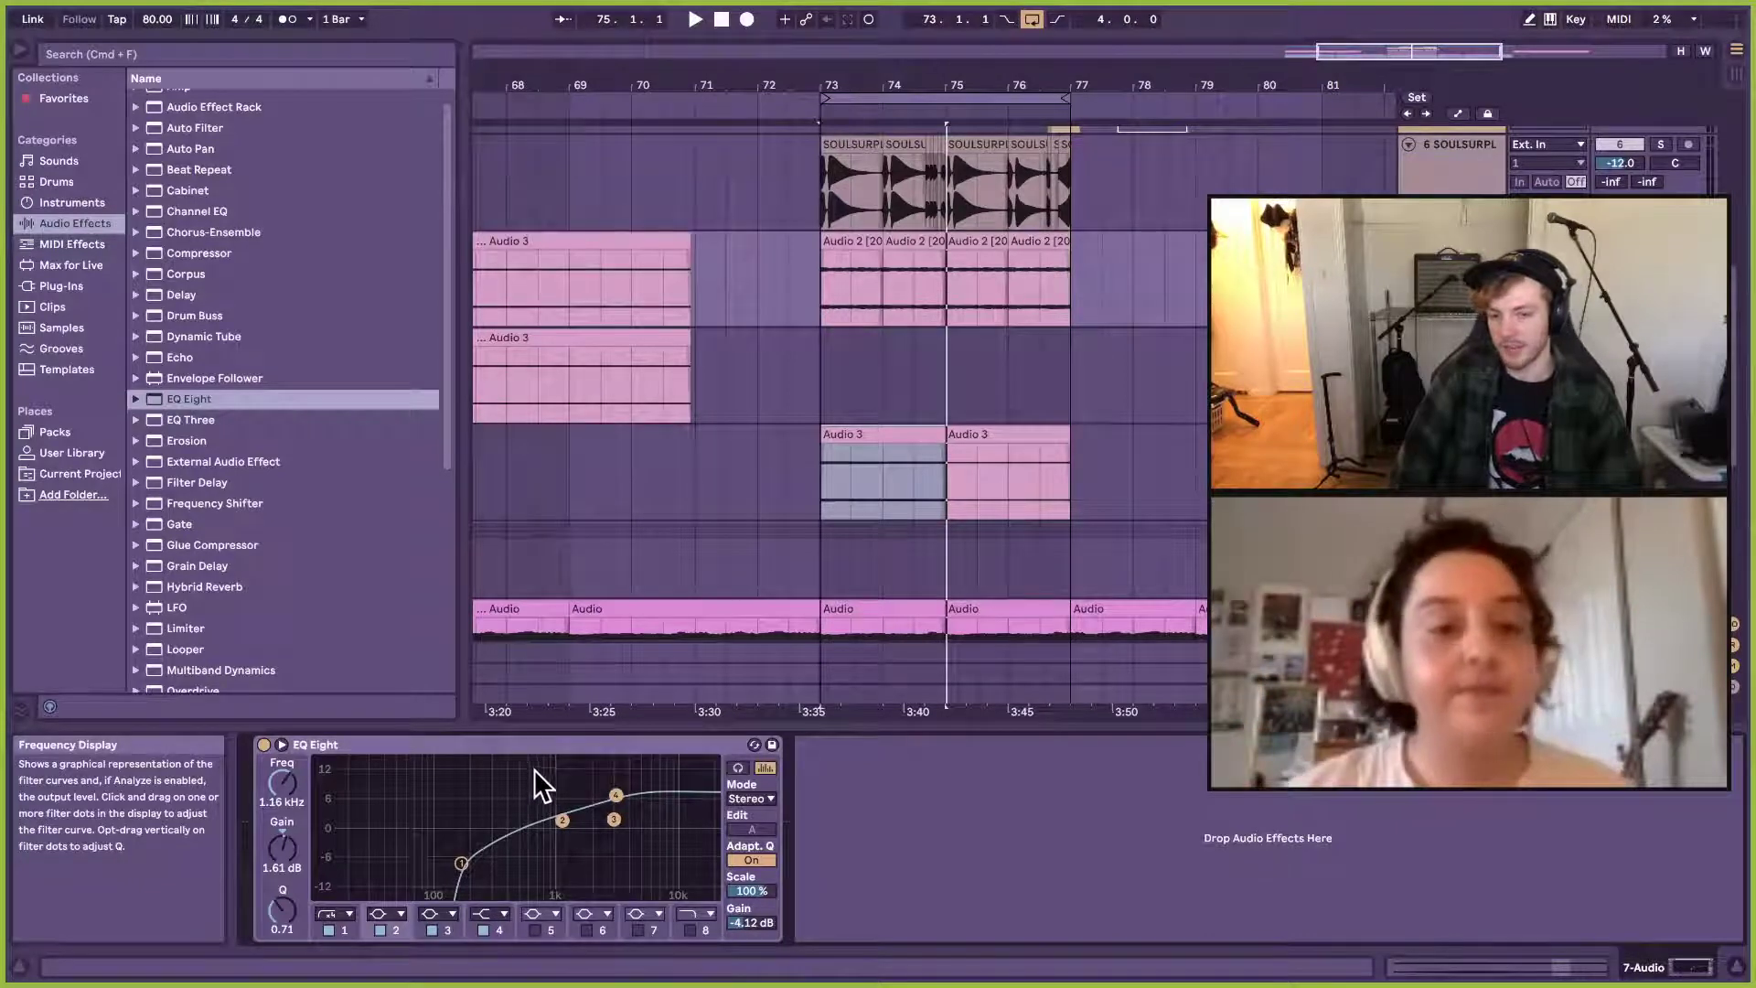
{"action": "left_click", "coordinate": [618, 797]}
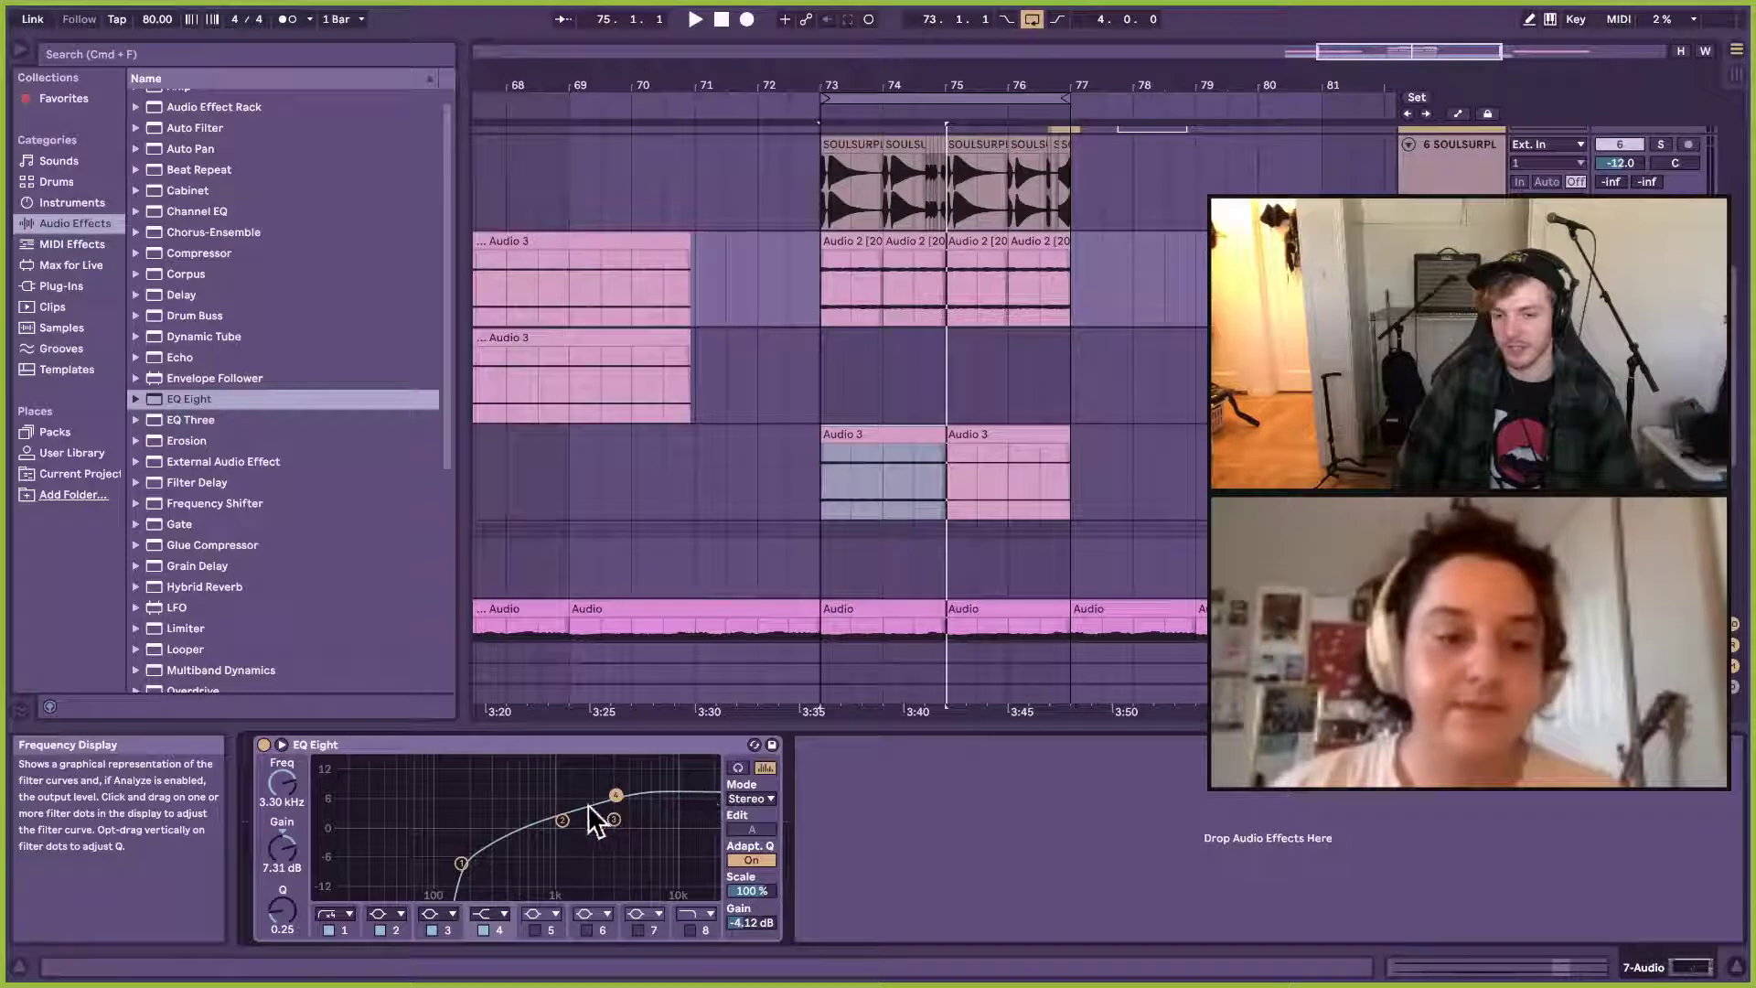
{"action": "left_click_drag", "start_coordinate": [532, 792], "coordinate": [583, 831]}
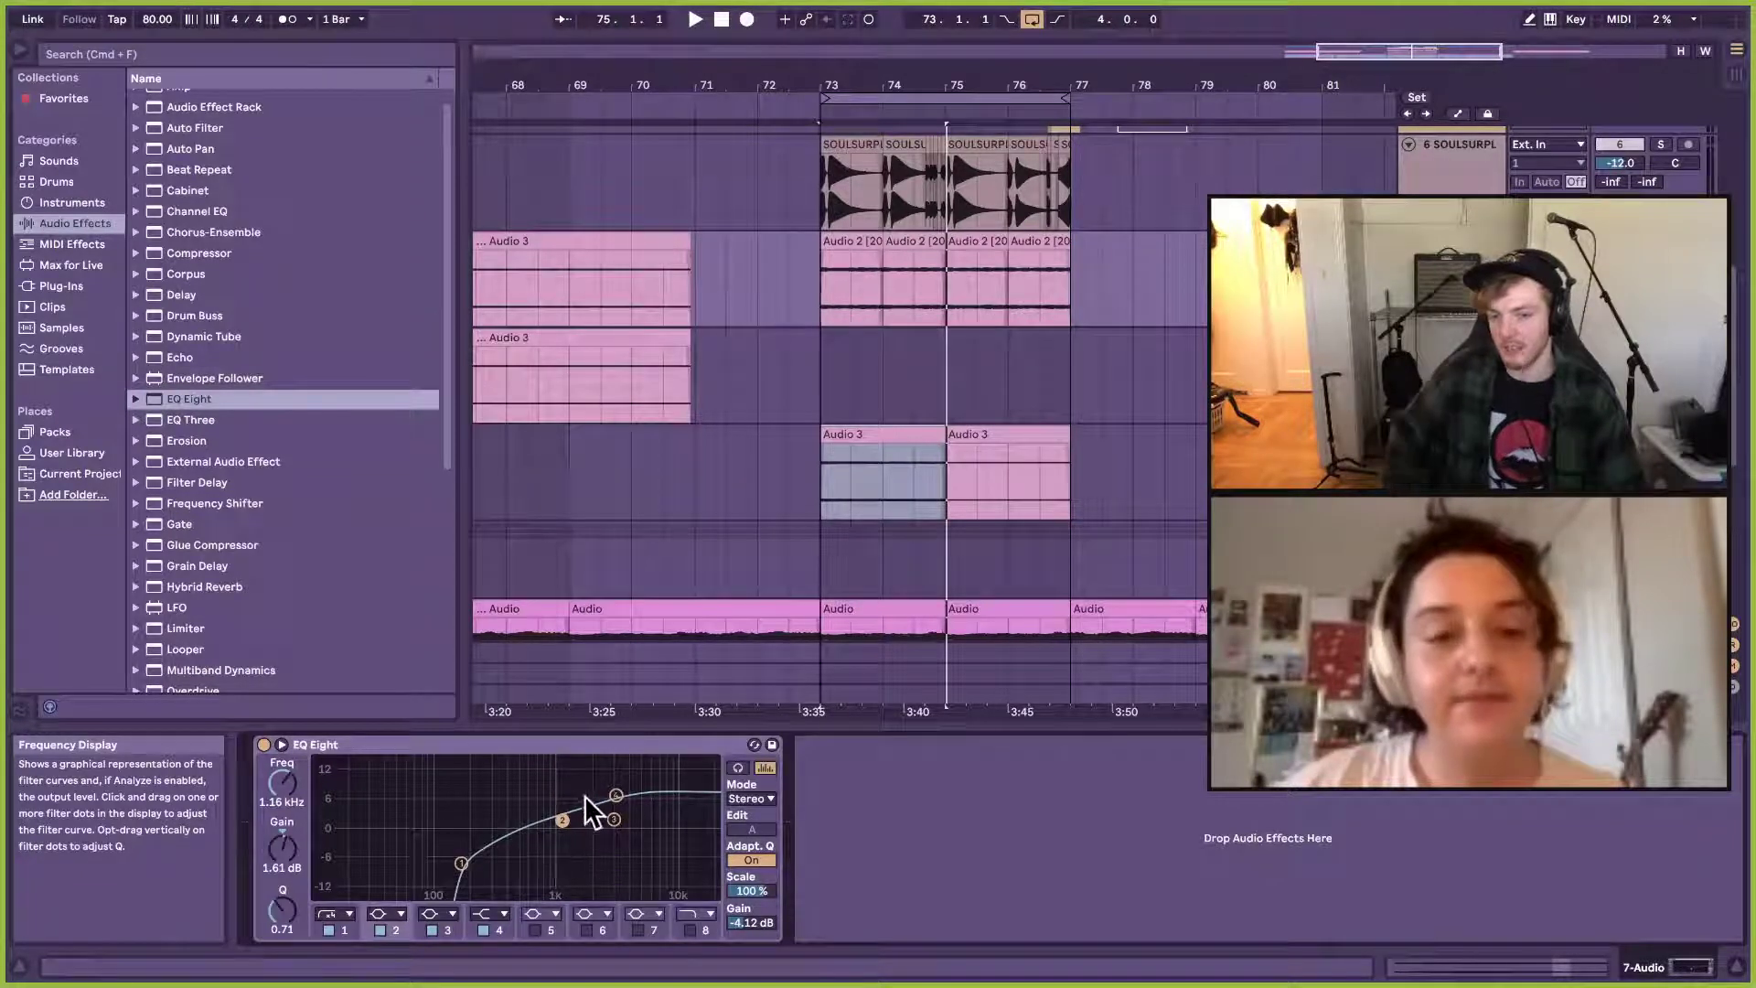
Step: Play the loop with EQ Eight's display enlarged and try boosting the third band to about 11.7 dB near 1.24 kHz
{"action": "key", "text": "space"}
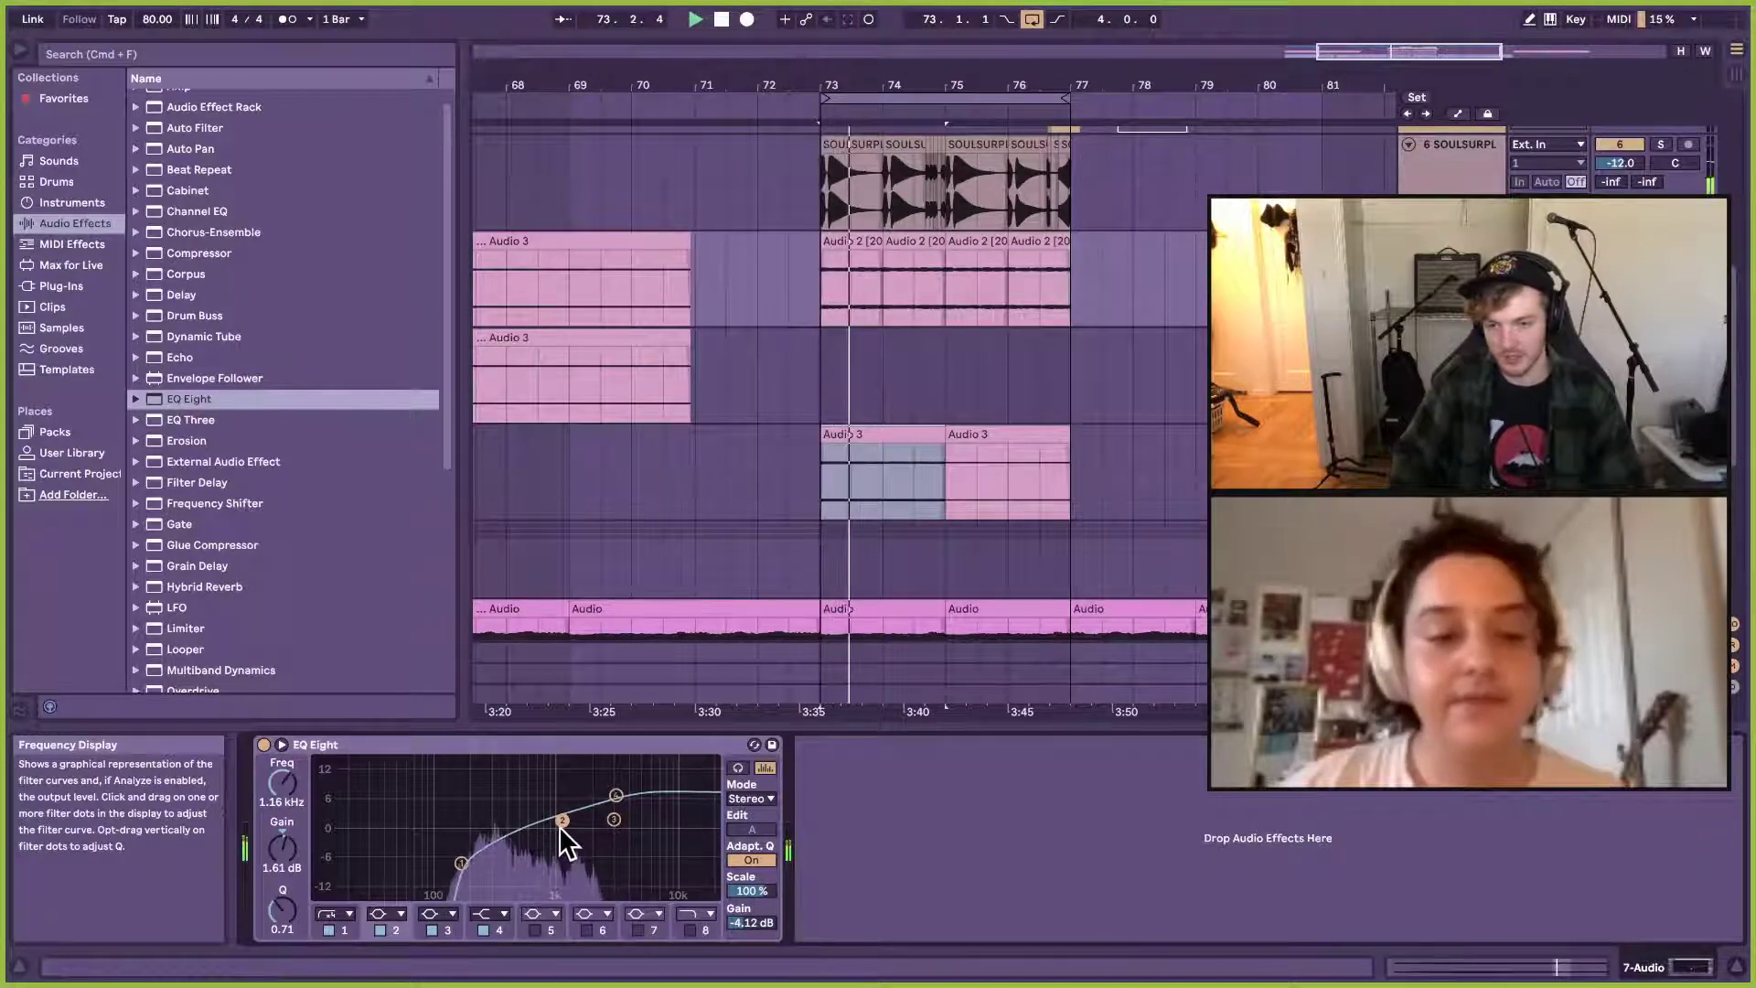
{"action": "double_click", "coordinate": [559, 843]}
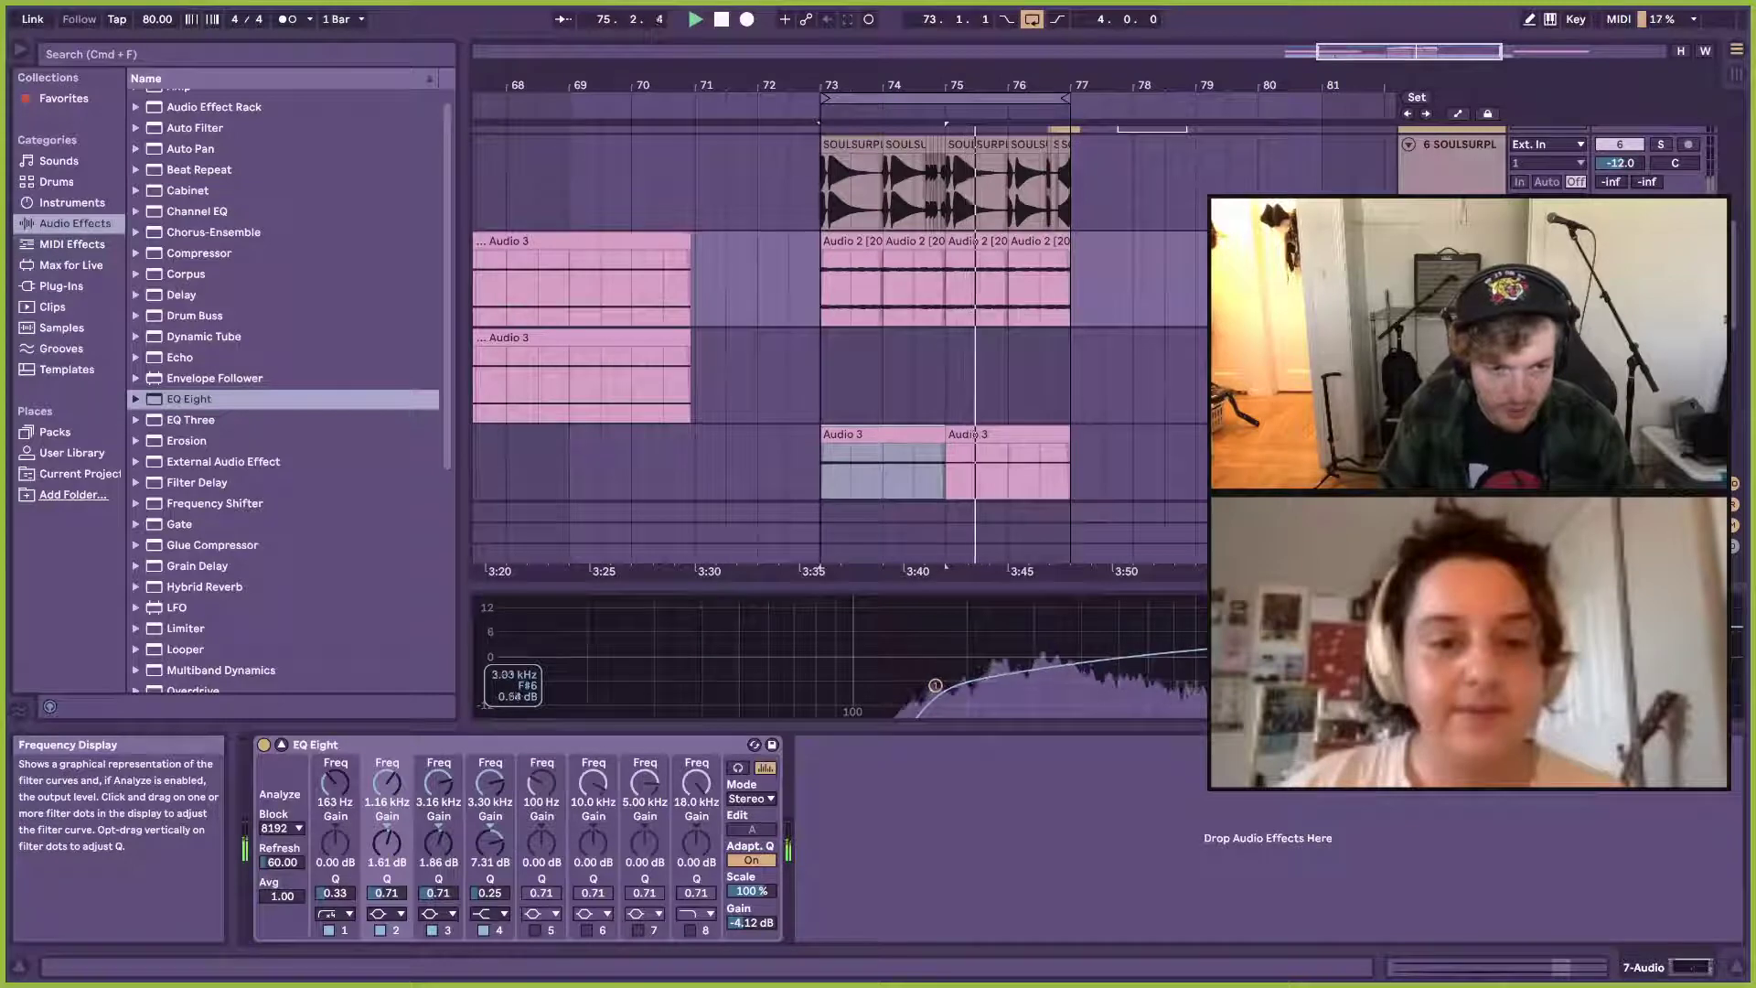
{"action": "left_click_drag", "start_coordinate": [1422, 649], "coordinate": [1263, 608]}
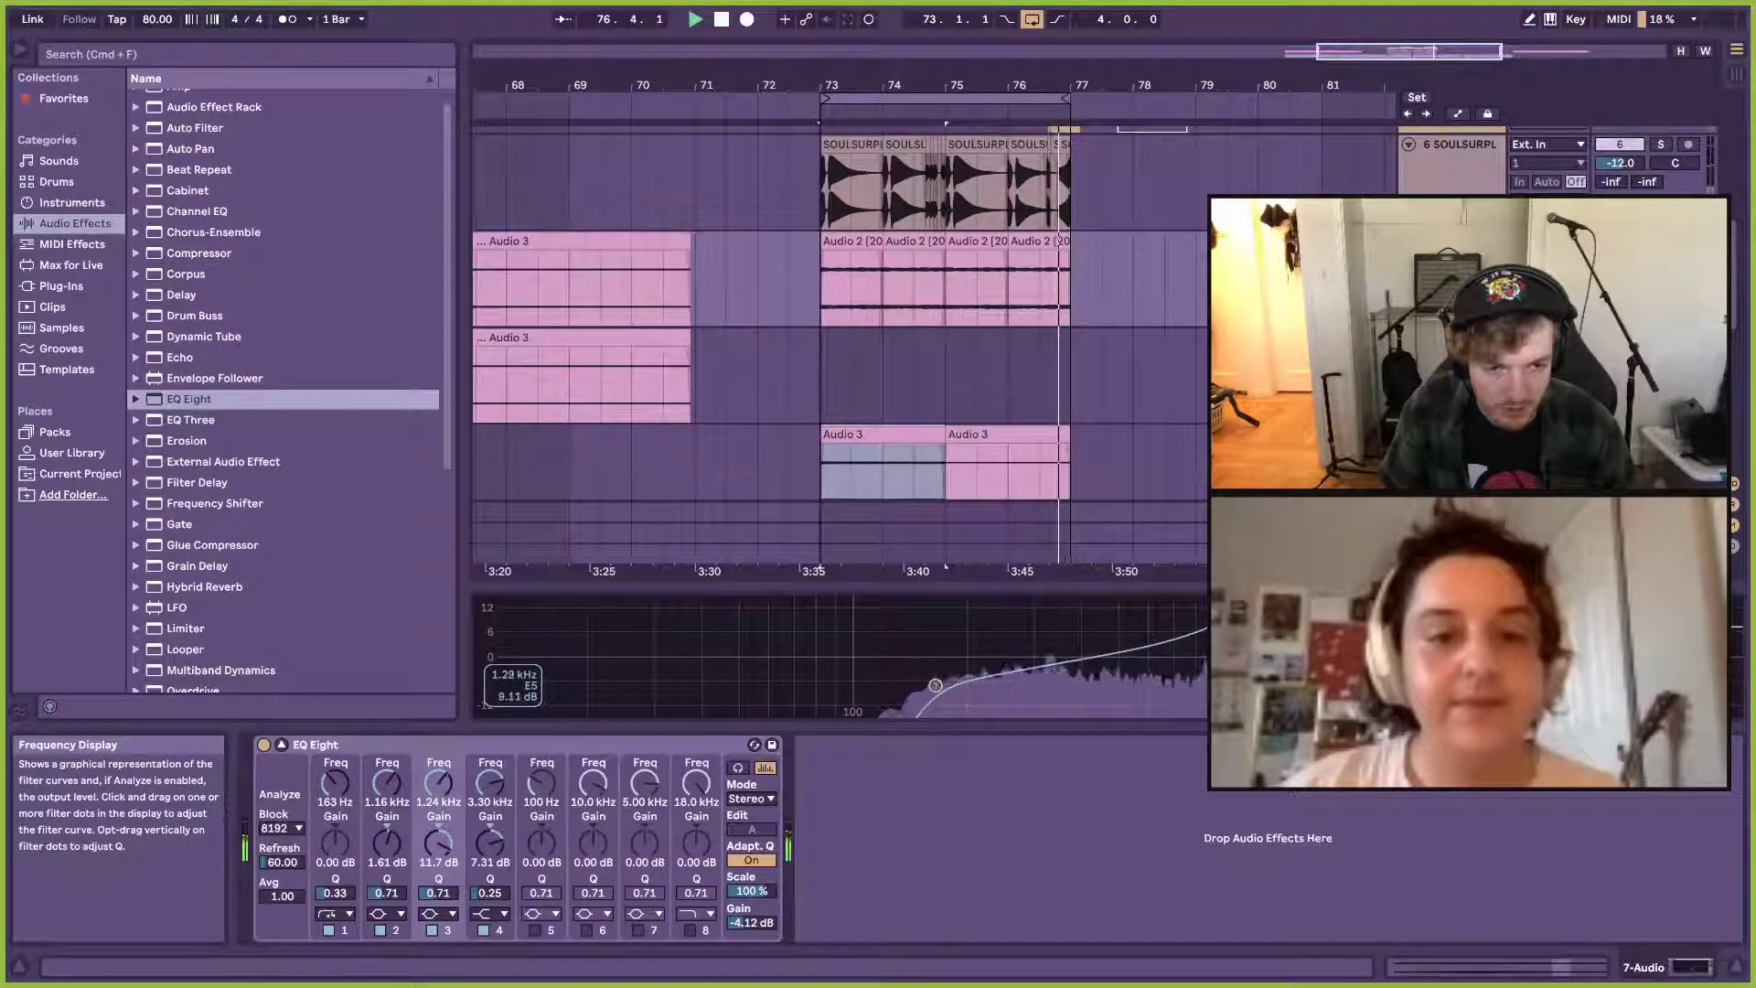
Step: Undo the third band's boost in EQ Eight and stop playback
{"action": "key", "text": "super+z"}
{"action": "key", "text": "space"}
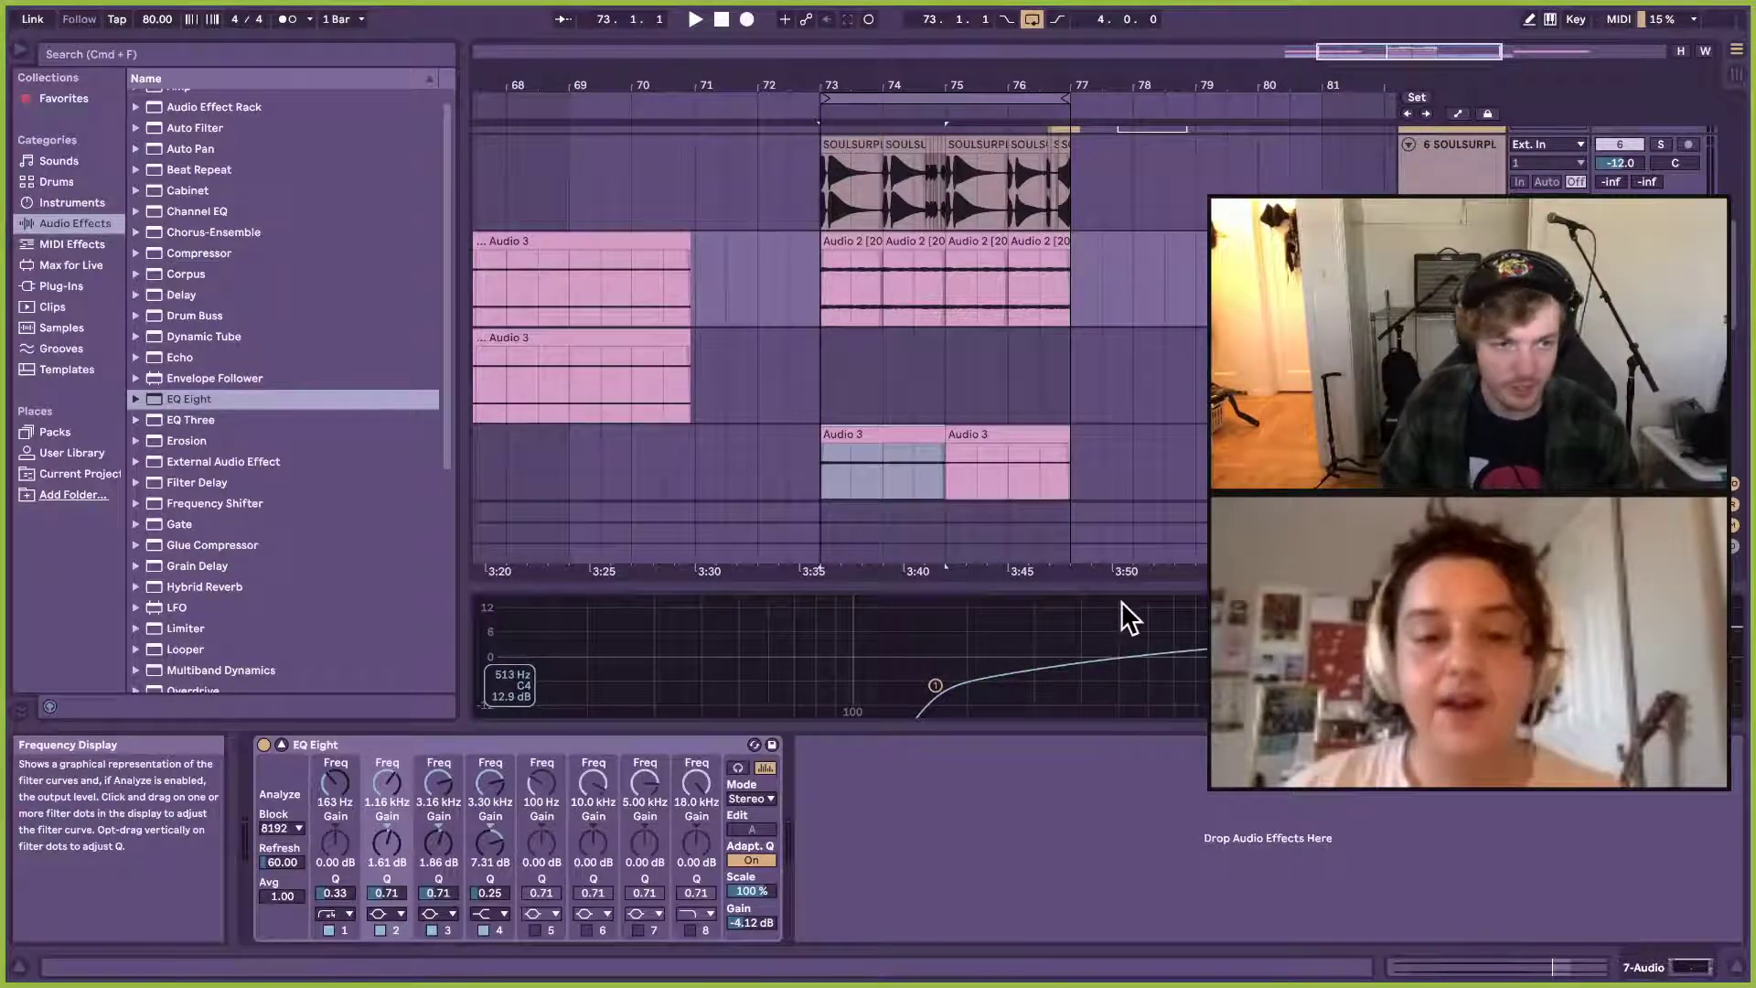
{"action": "key", "text": "super+z"}
{"action": "key", "text": "super+z"}
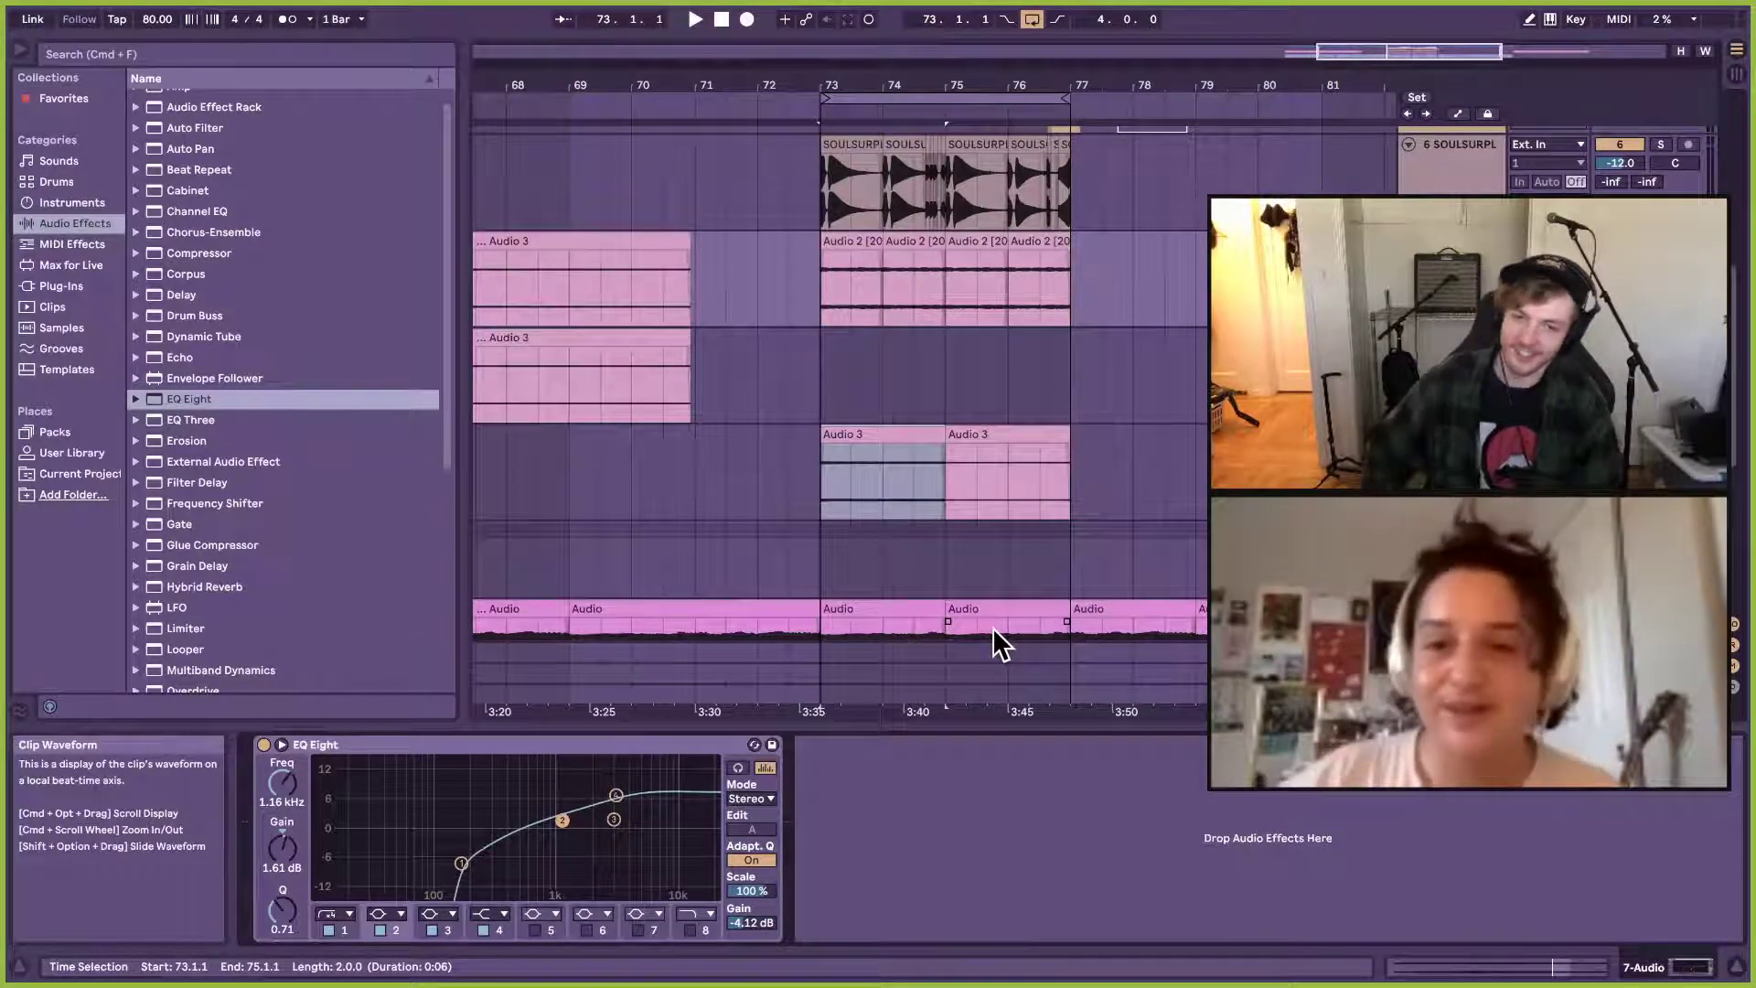
Step: Add the iZotope Ozone 9 VST3 plug-in after the Limiter on the Master track
{"action": "left_click", "coordinate": [826, 361]}
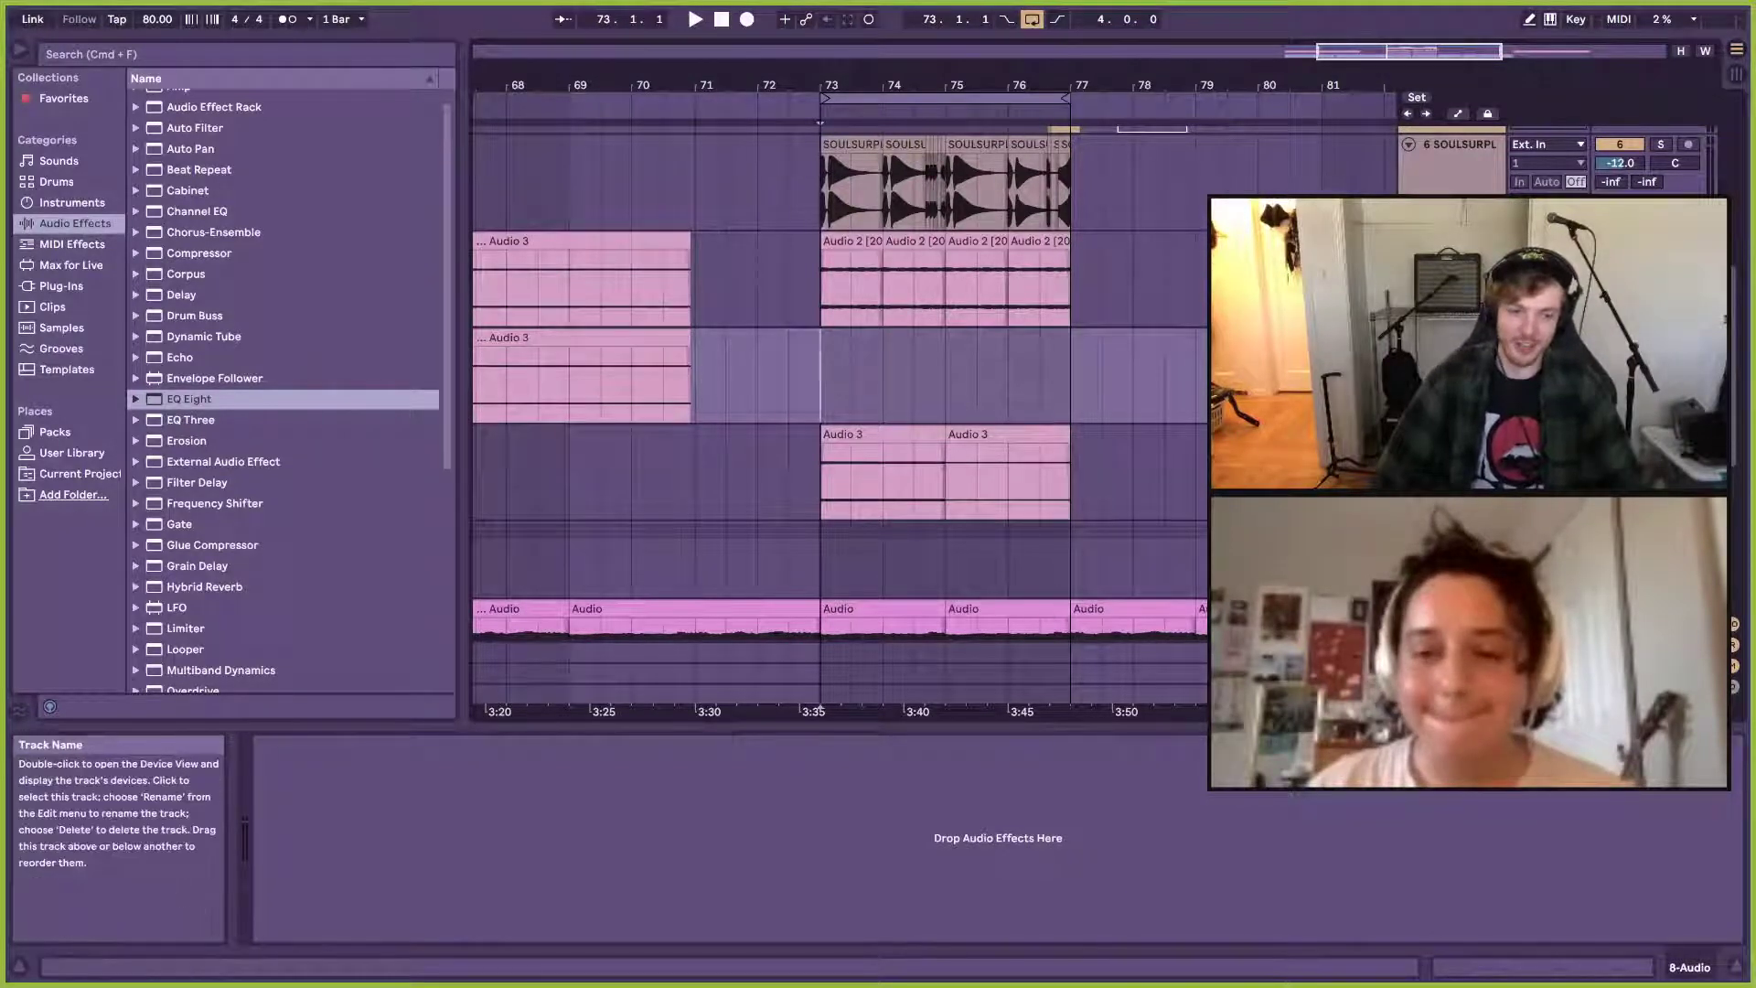
{"action": "left_click", "coordinate": [1452, 694]}
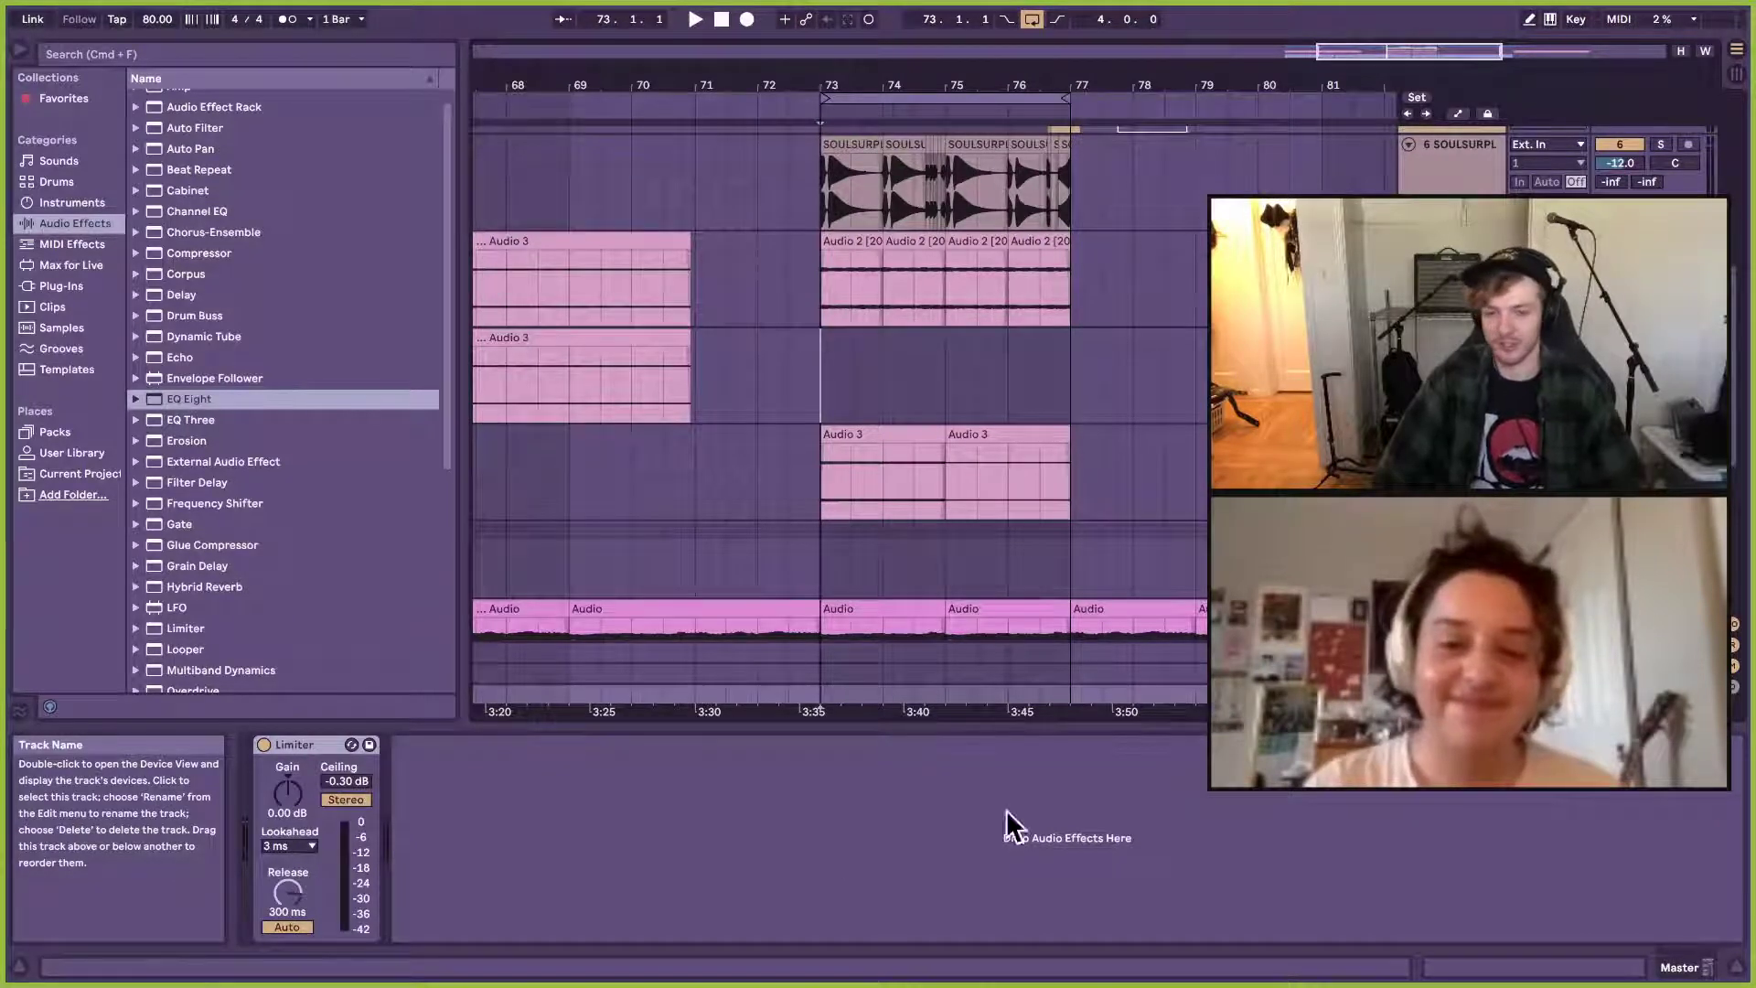
{"action": "left_click", "coordinate": [690, 839]}
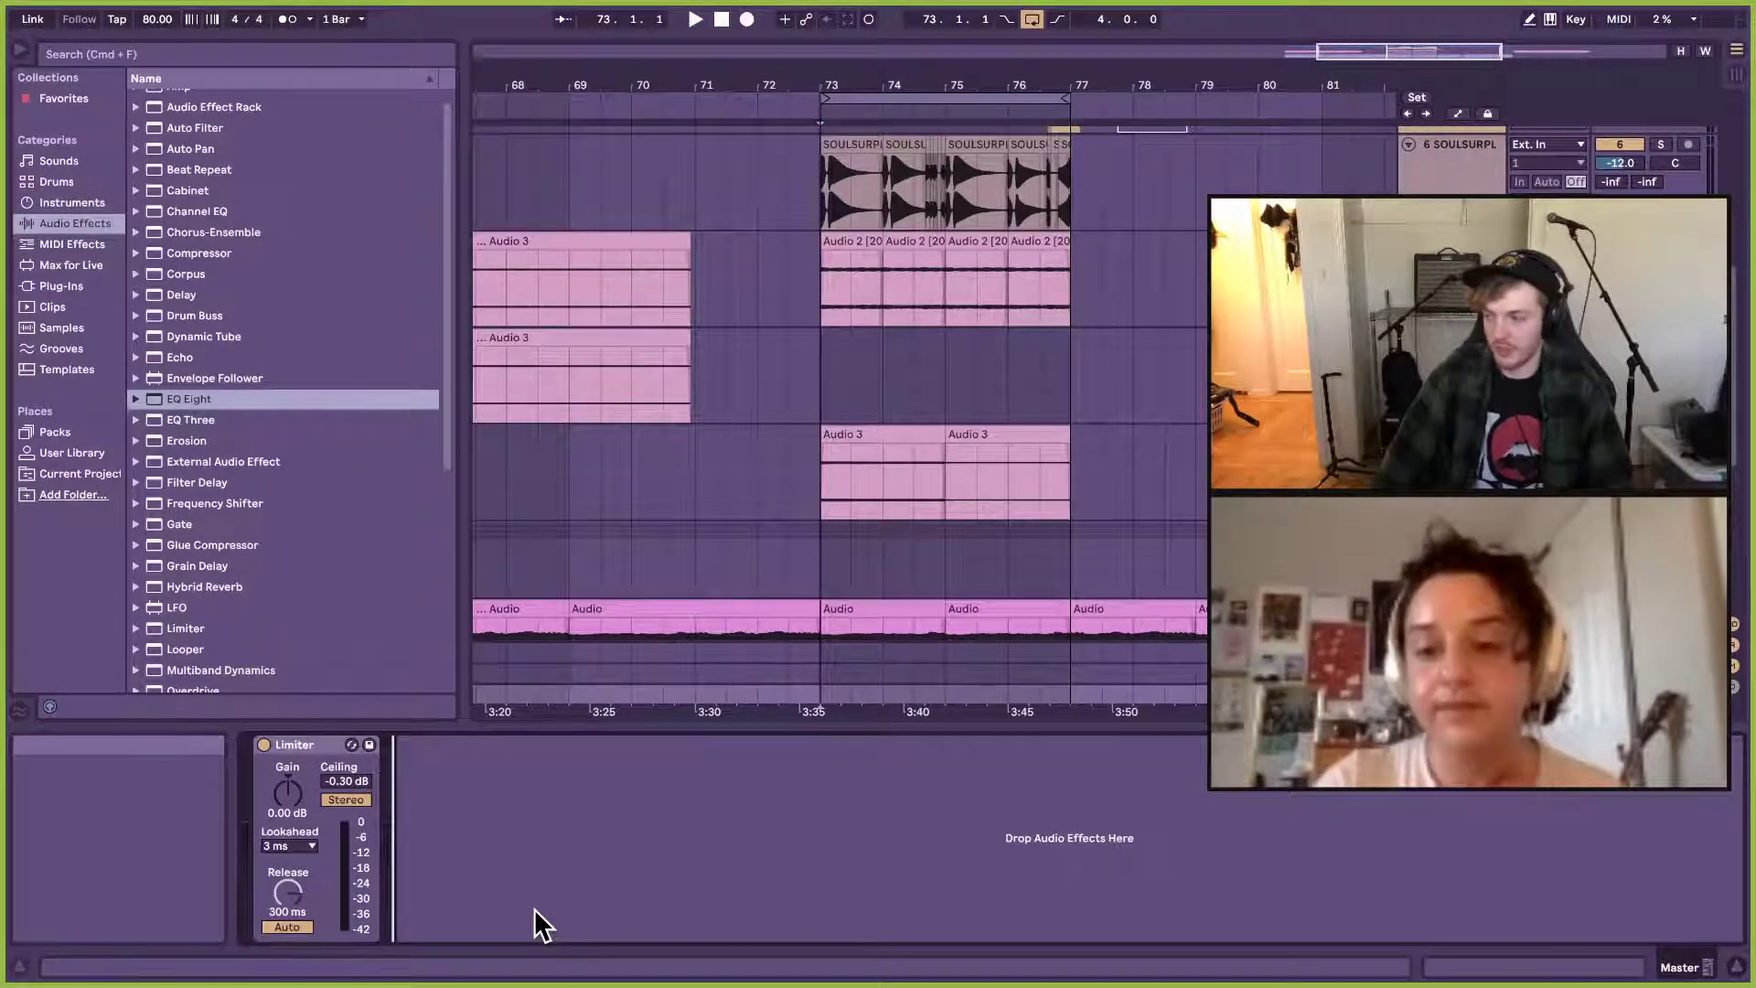
{"action": "left_click", "coordinate": [103, 286]}
{"action": "left_click", "coordinate": [150, 131]}
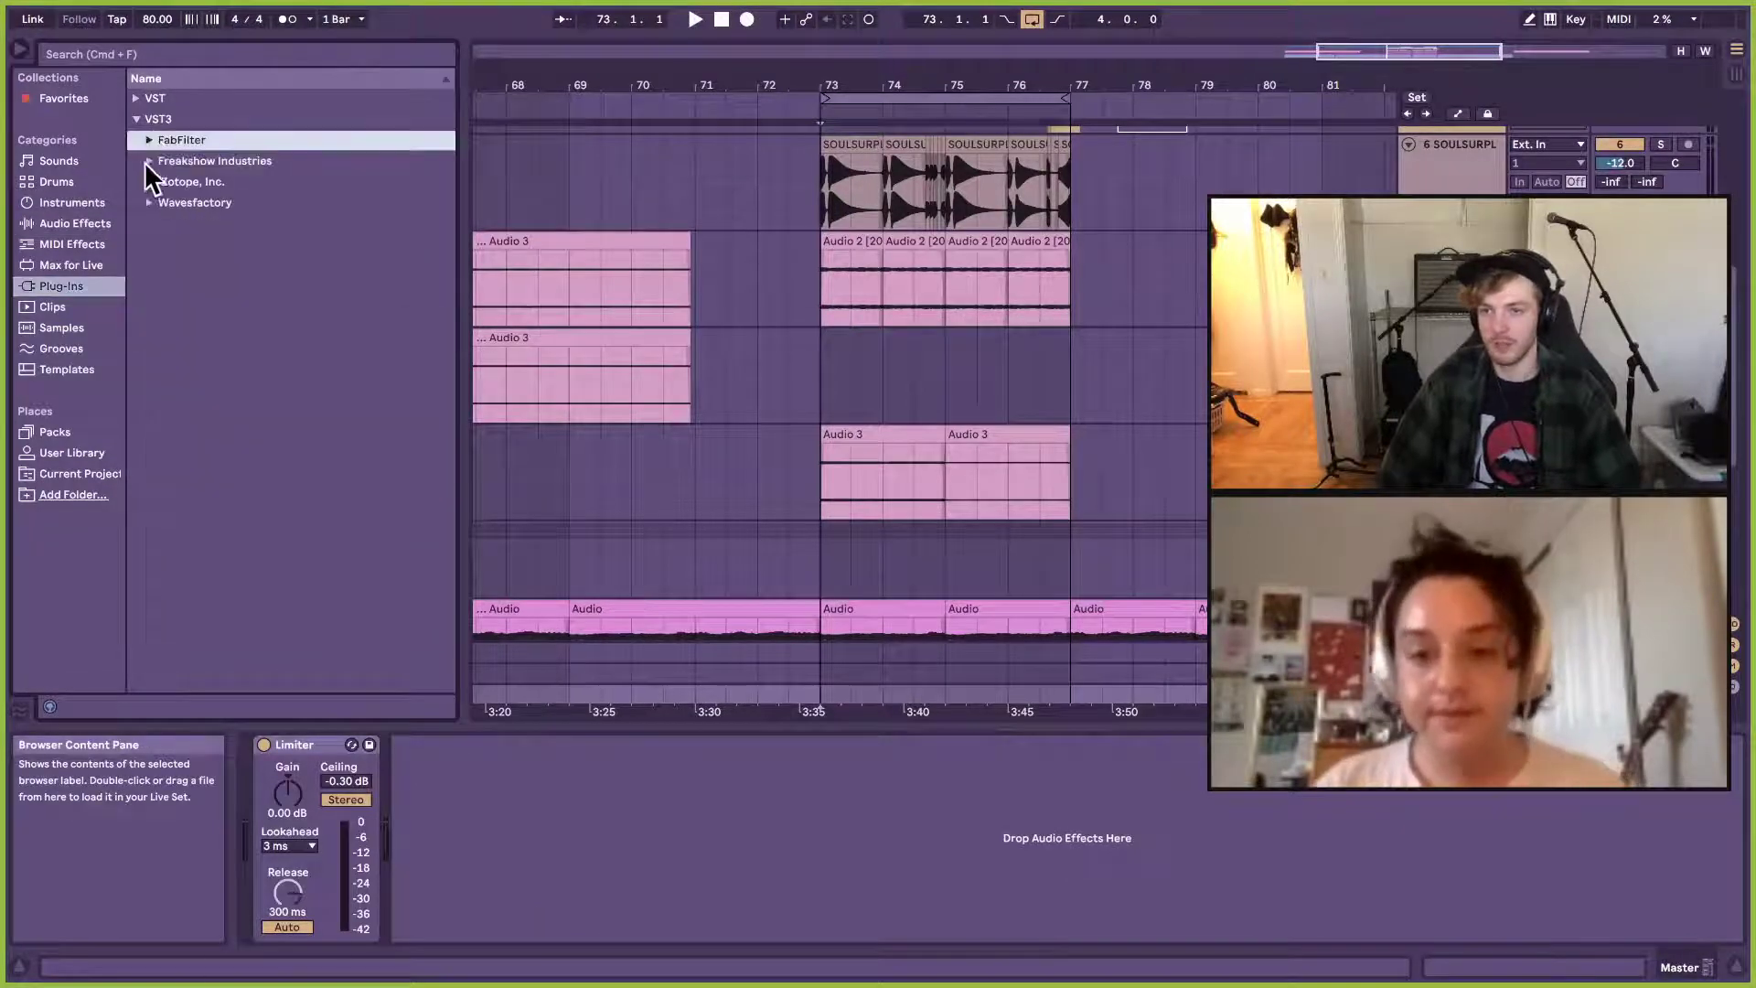
{"action": "left_click", "coordinate": [146, 199]}
{"action": "left_click", "coordinate": [148, 183]}
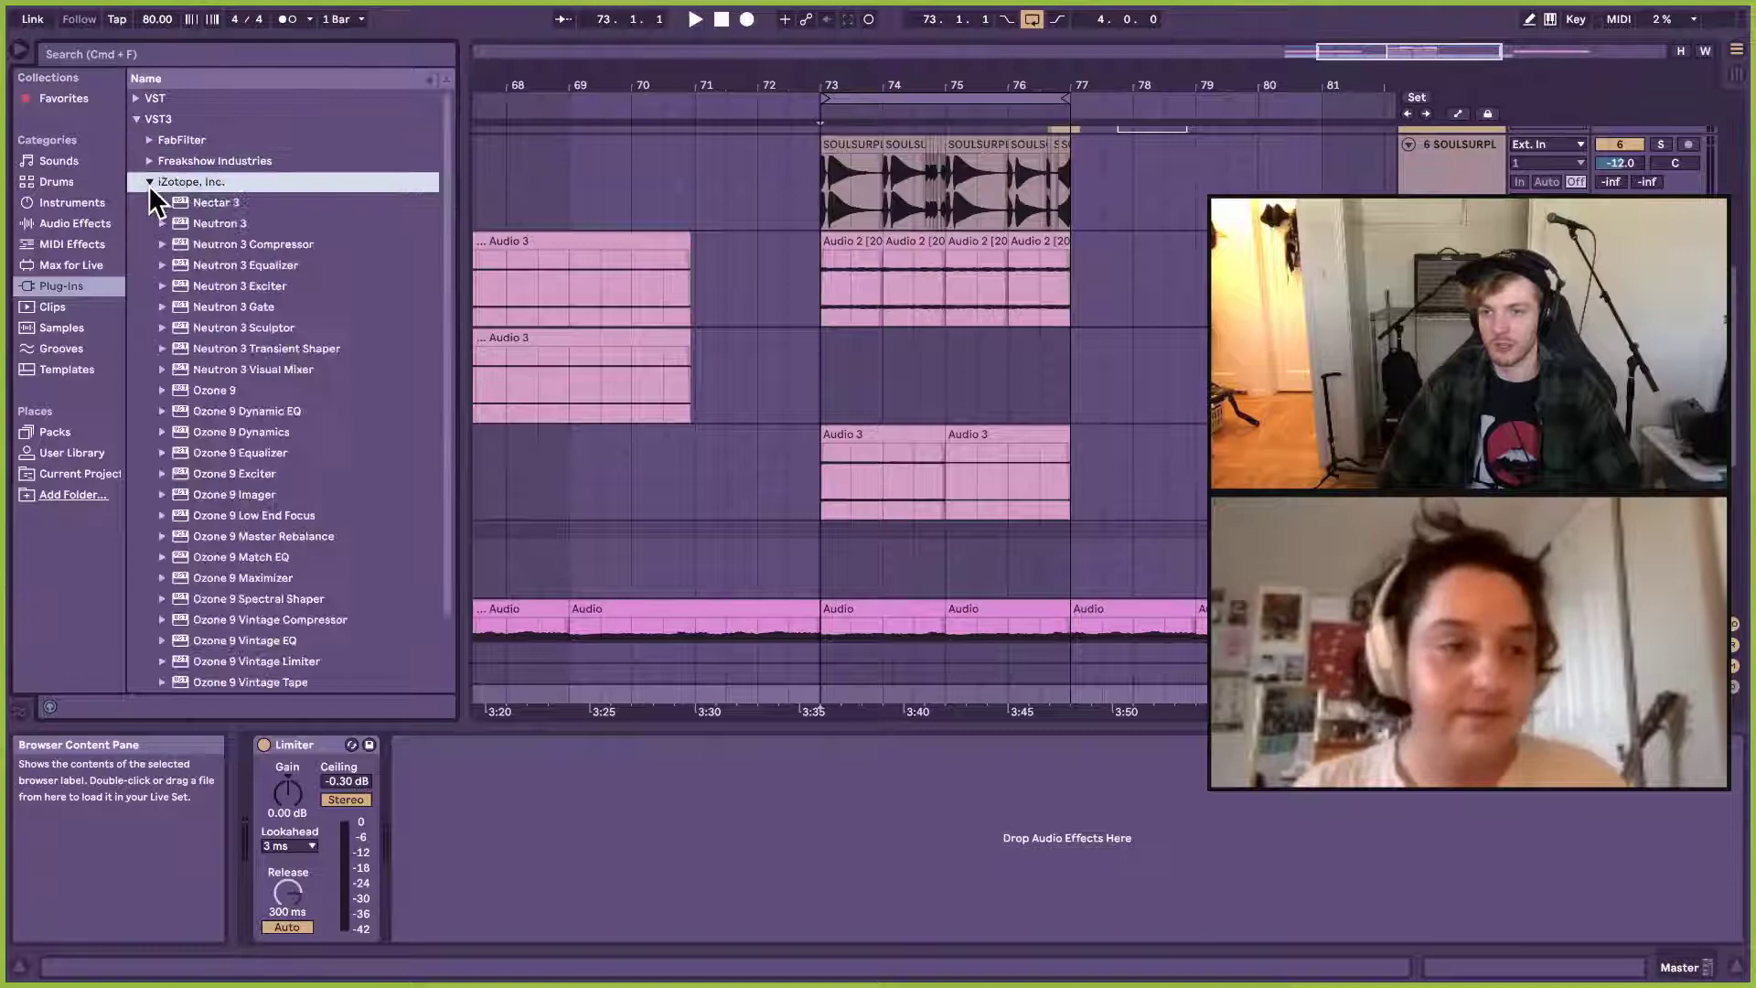
{"action": "double_click", "coordinate": [221, 389]}
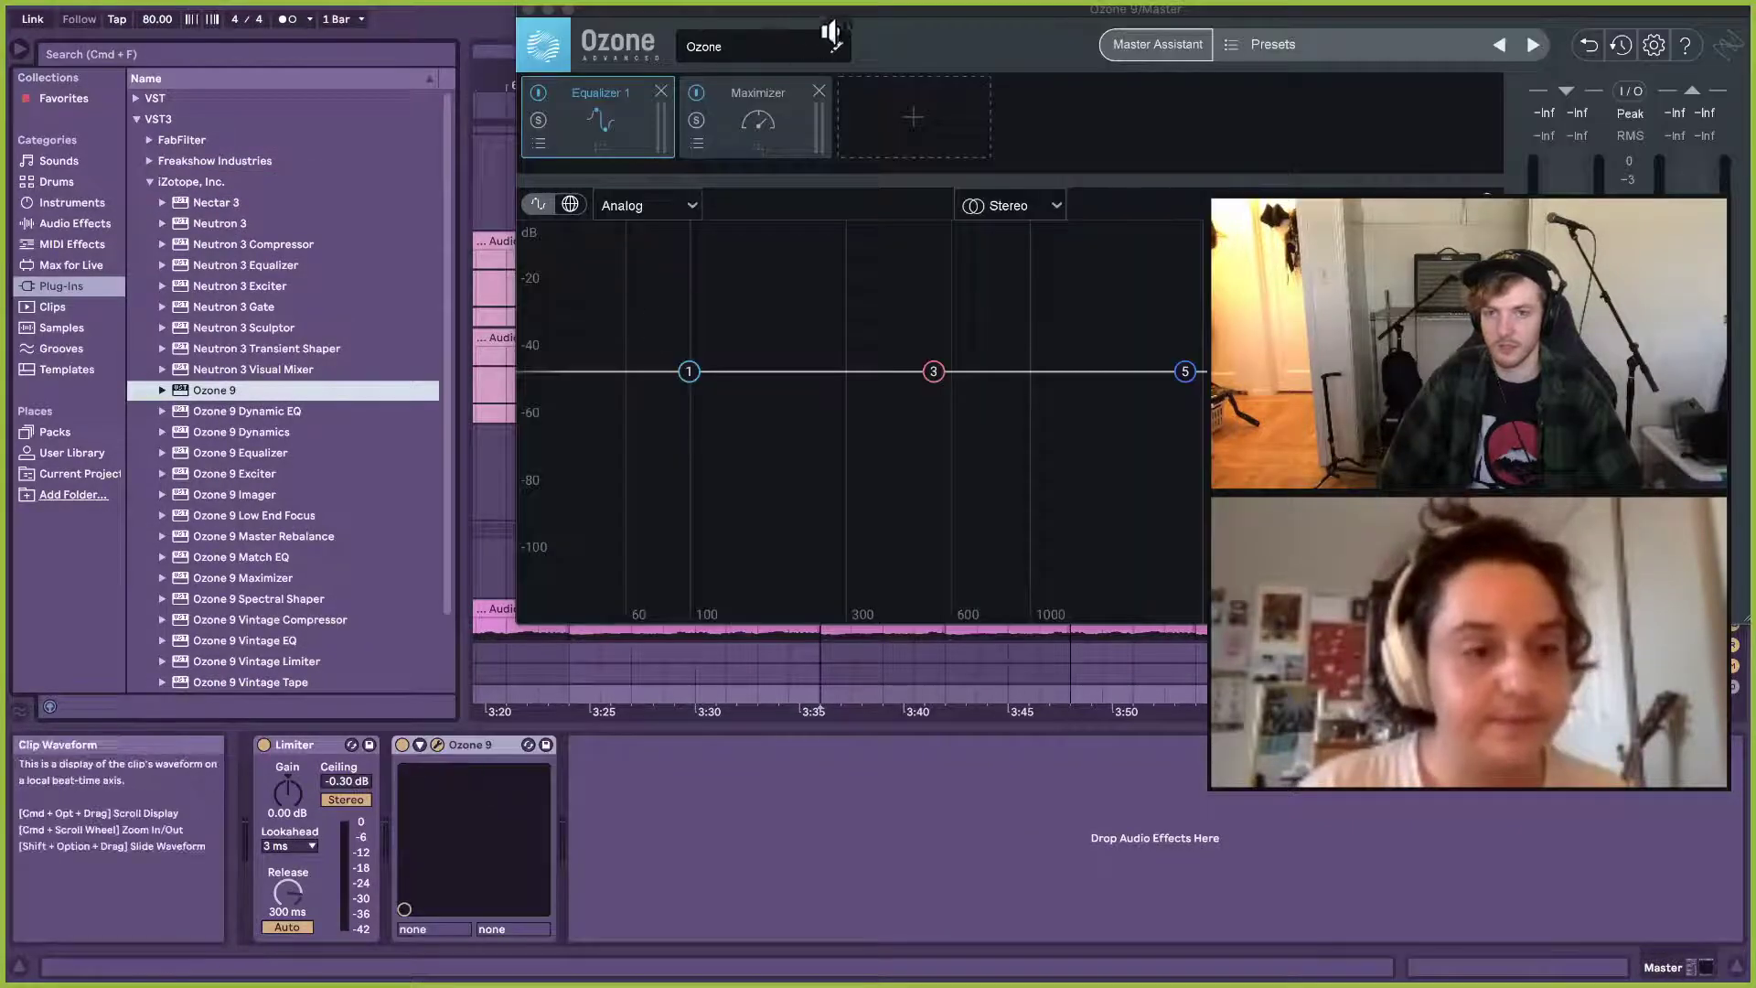
Step: Dismiss Ozone 9's Master Assistant and turn on Learn Threshold in its Maximizer module
{"action": "left_click", "coordinate": [1157, 45]}
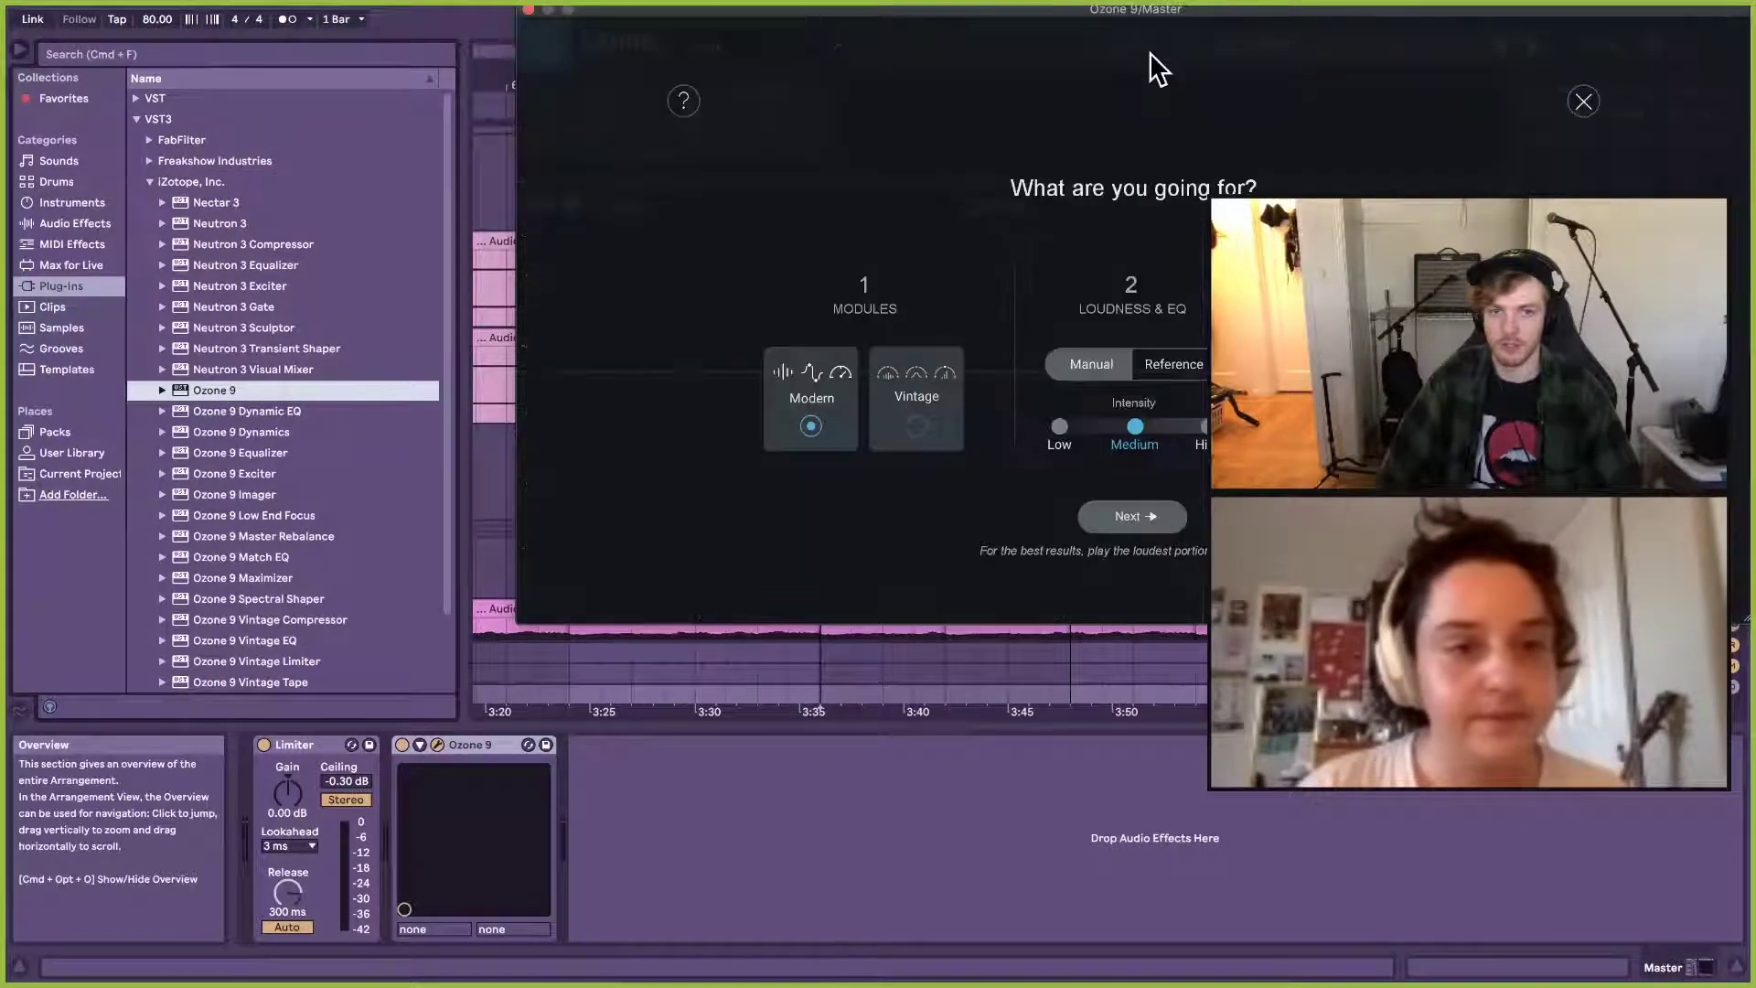
{"action": "left_click", "coordinate": [1583, 101]}
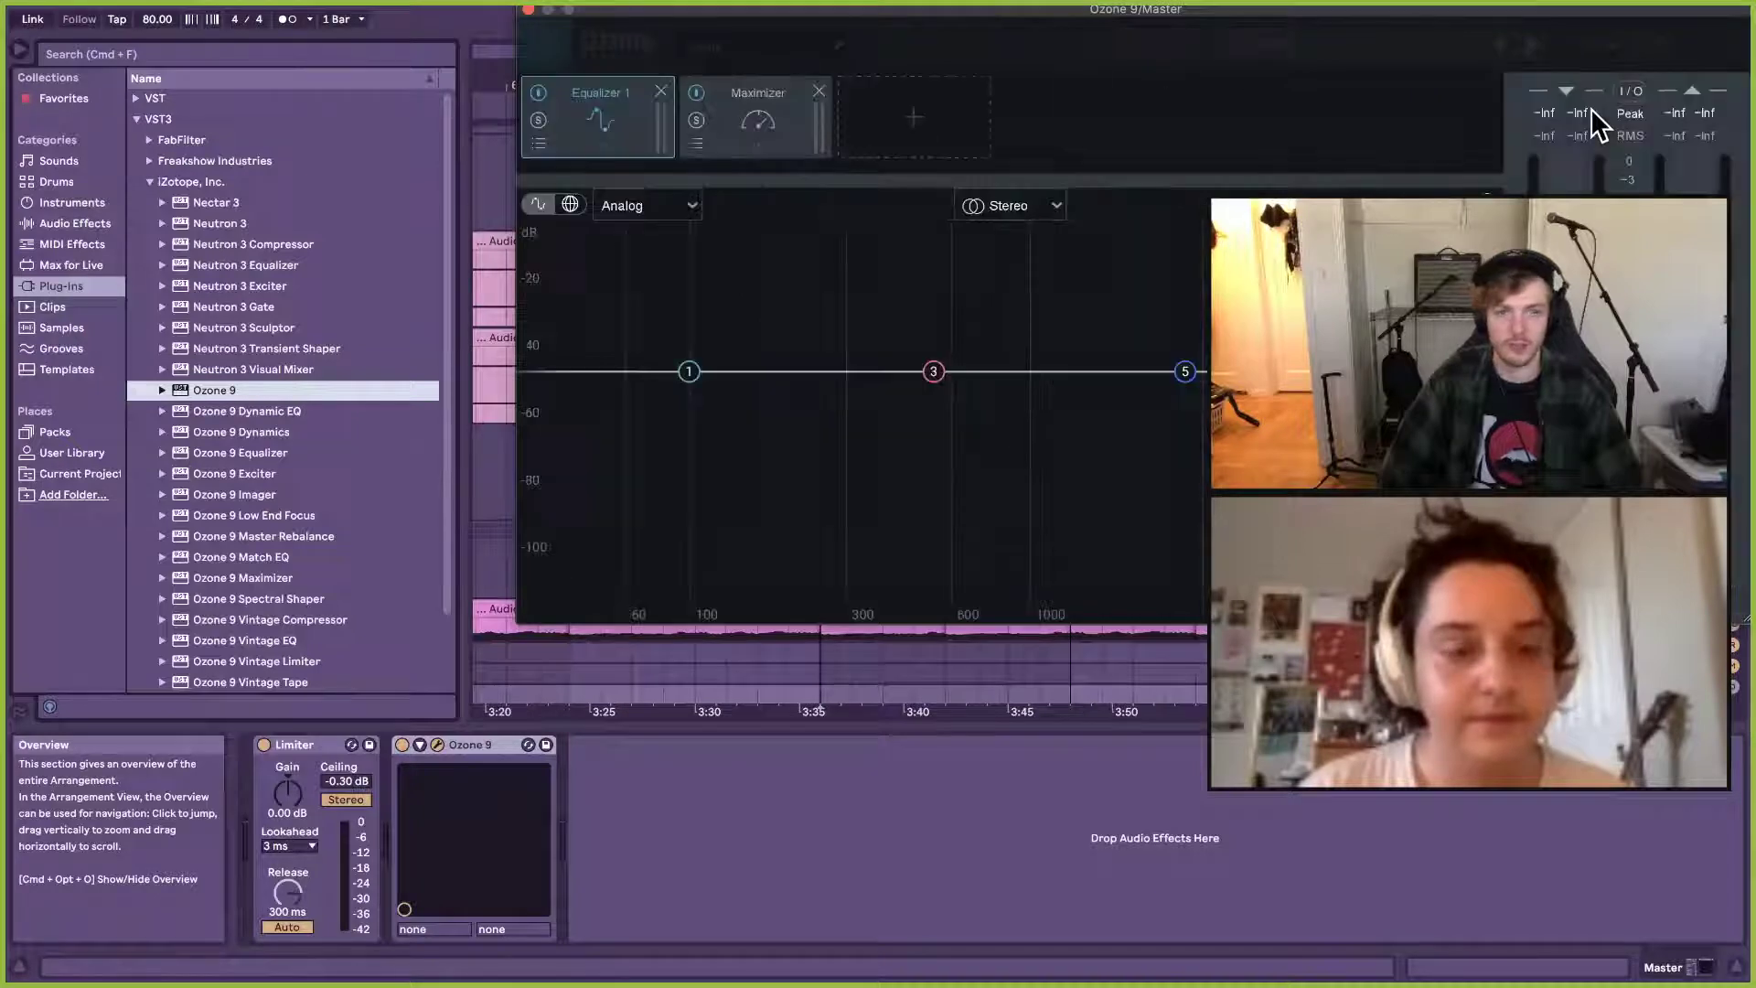
{"action": "left_click", "coordinate": [728, 120]}
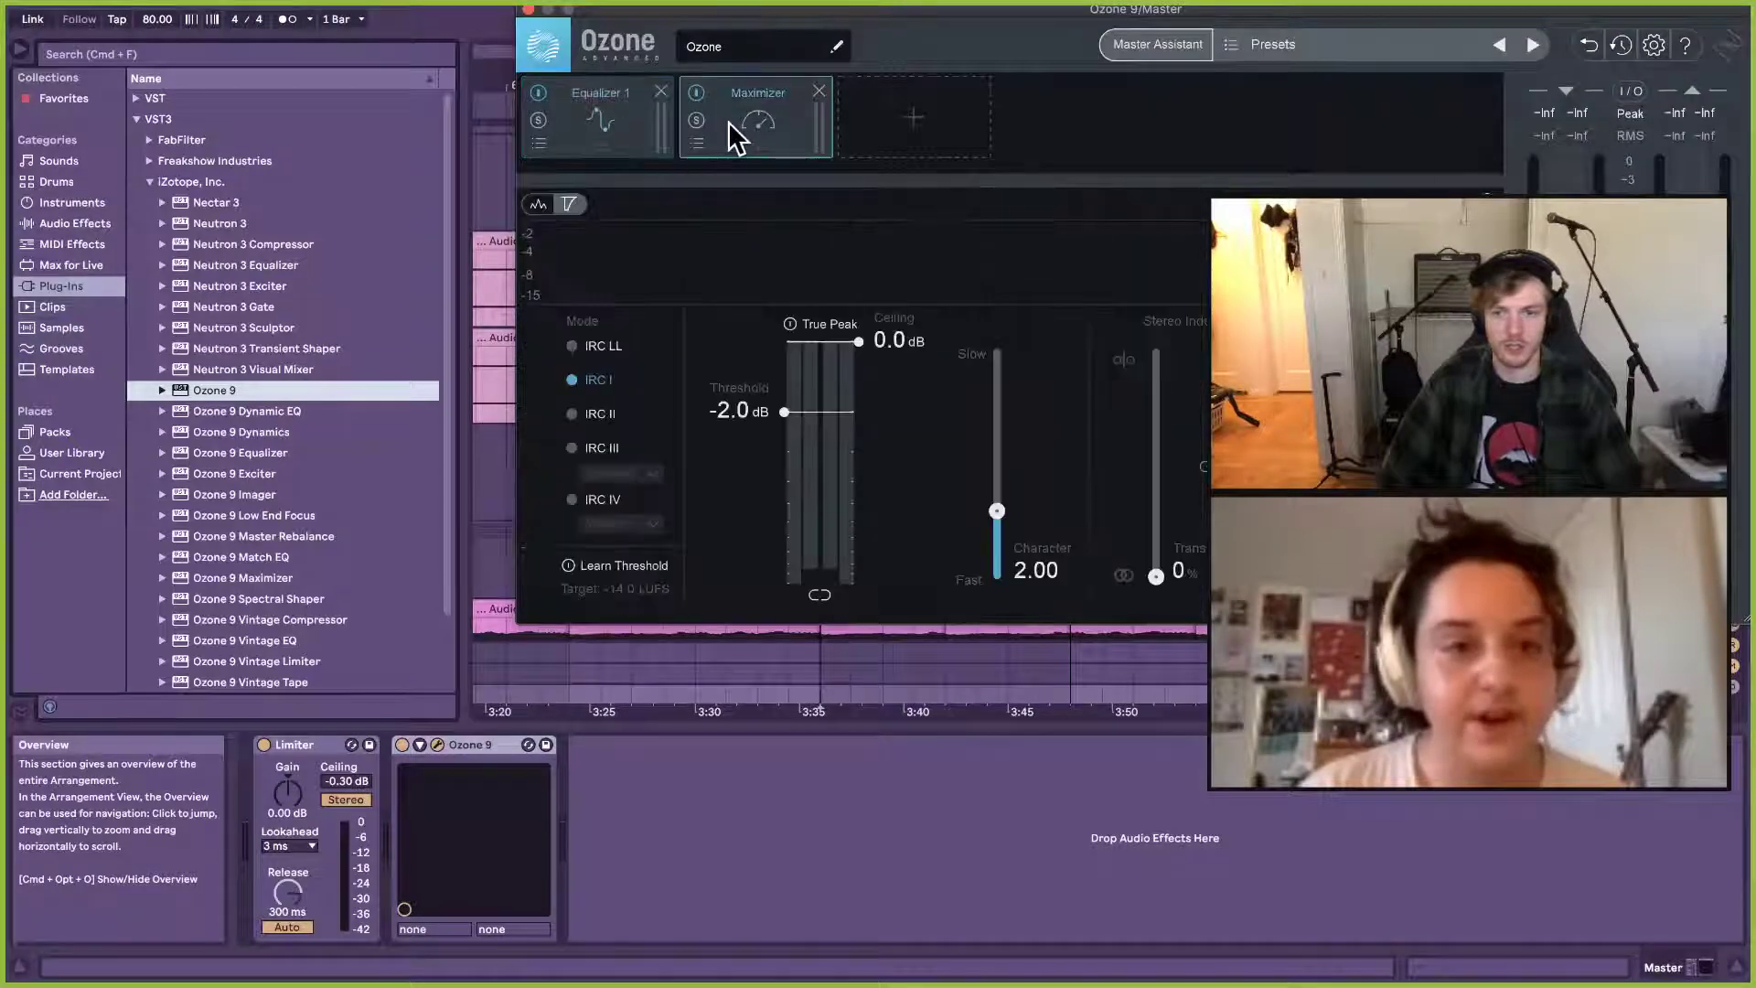
{"action": "left_click", "coordinate": [565, 566]}
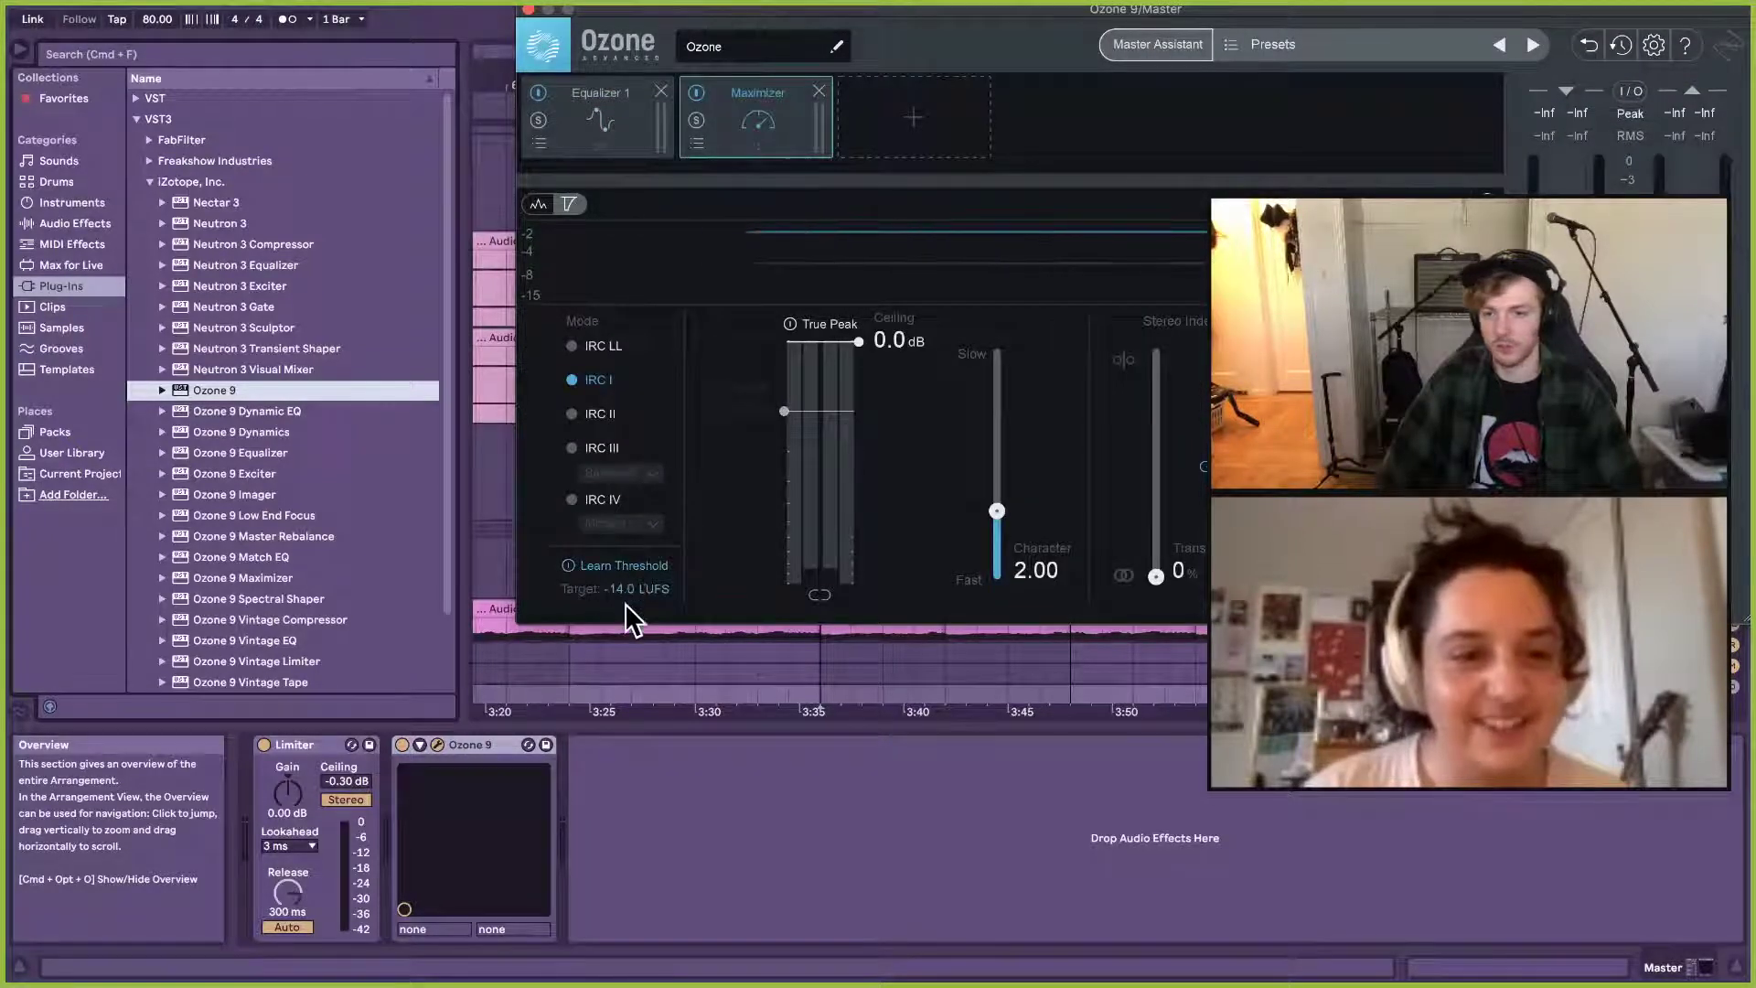
Step: Bring up Ozone 9's Master Assistant, close the plug-in window, and move Ozone 9 ahead of the Limiter on the Master track
{"action": "left_click", "coordinate": [1189, 47]}
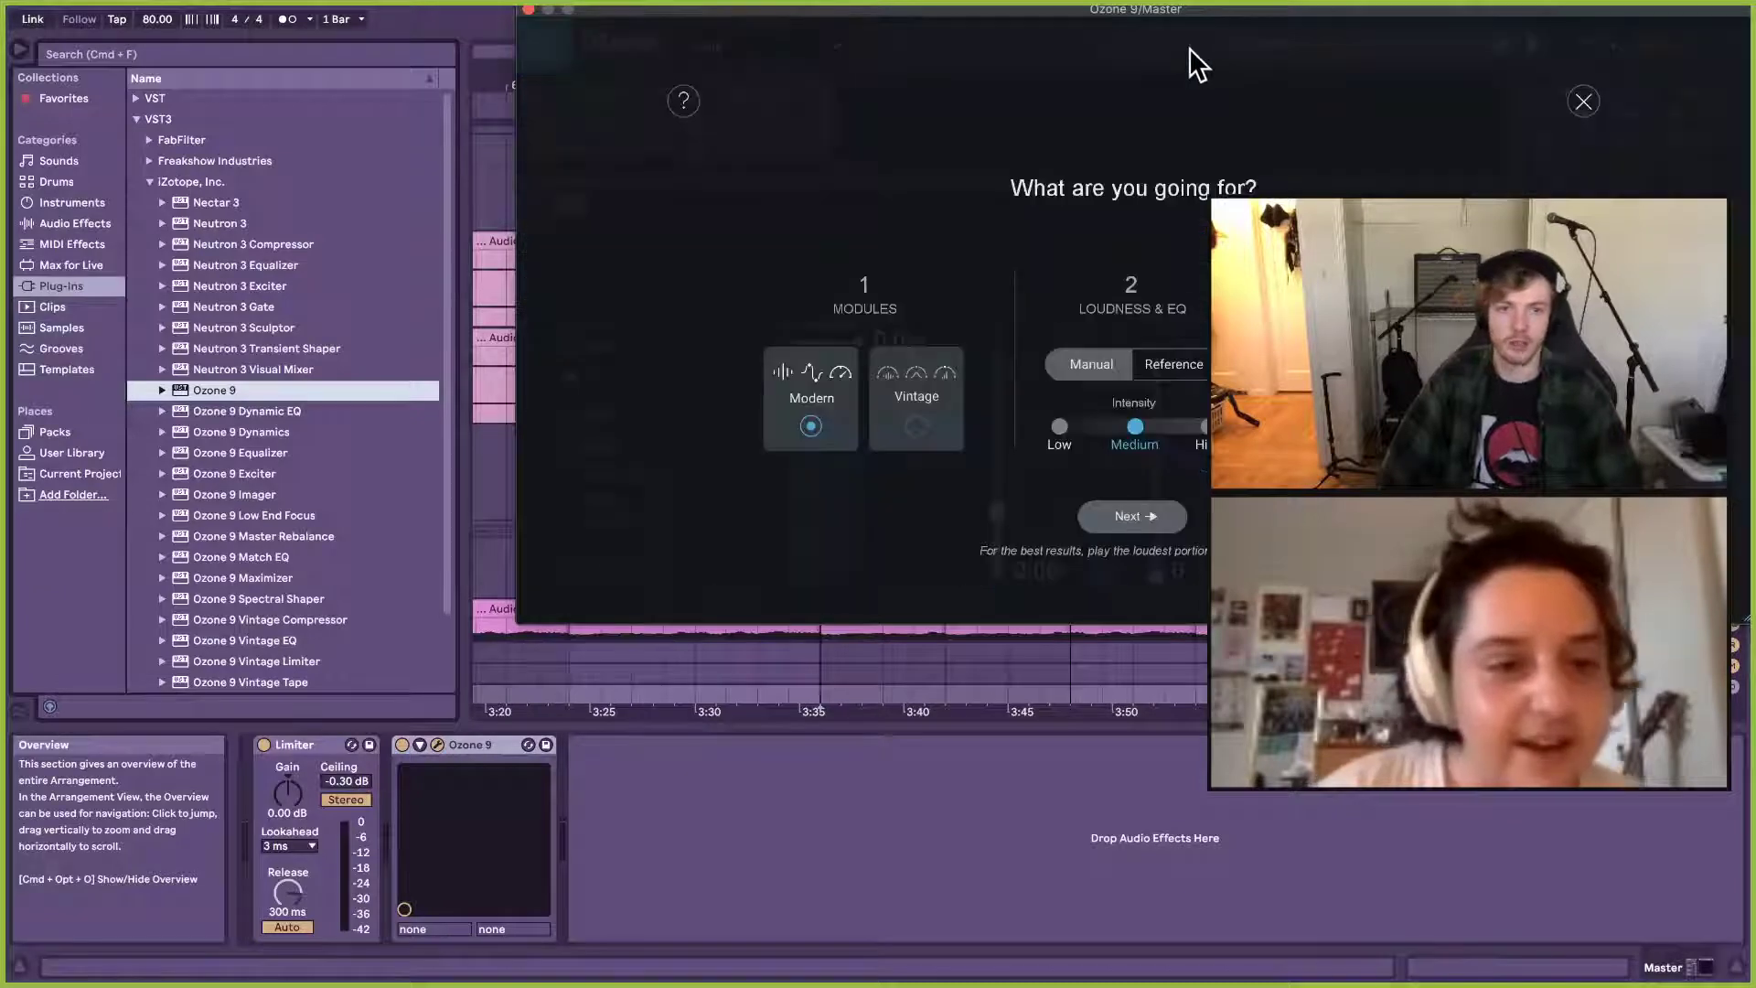
{"action": "left_click", "coordinate": [529, 9]}
{"action": "left_click_drag", "start_coordinate": [481, 739], "coordinate": [302, 768]}
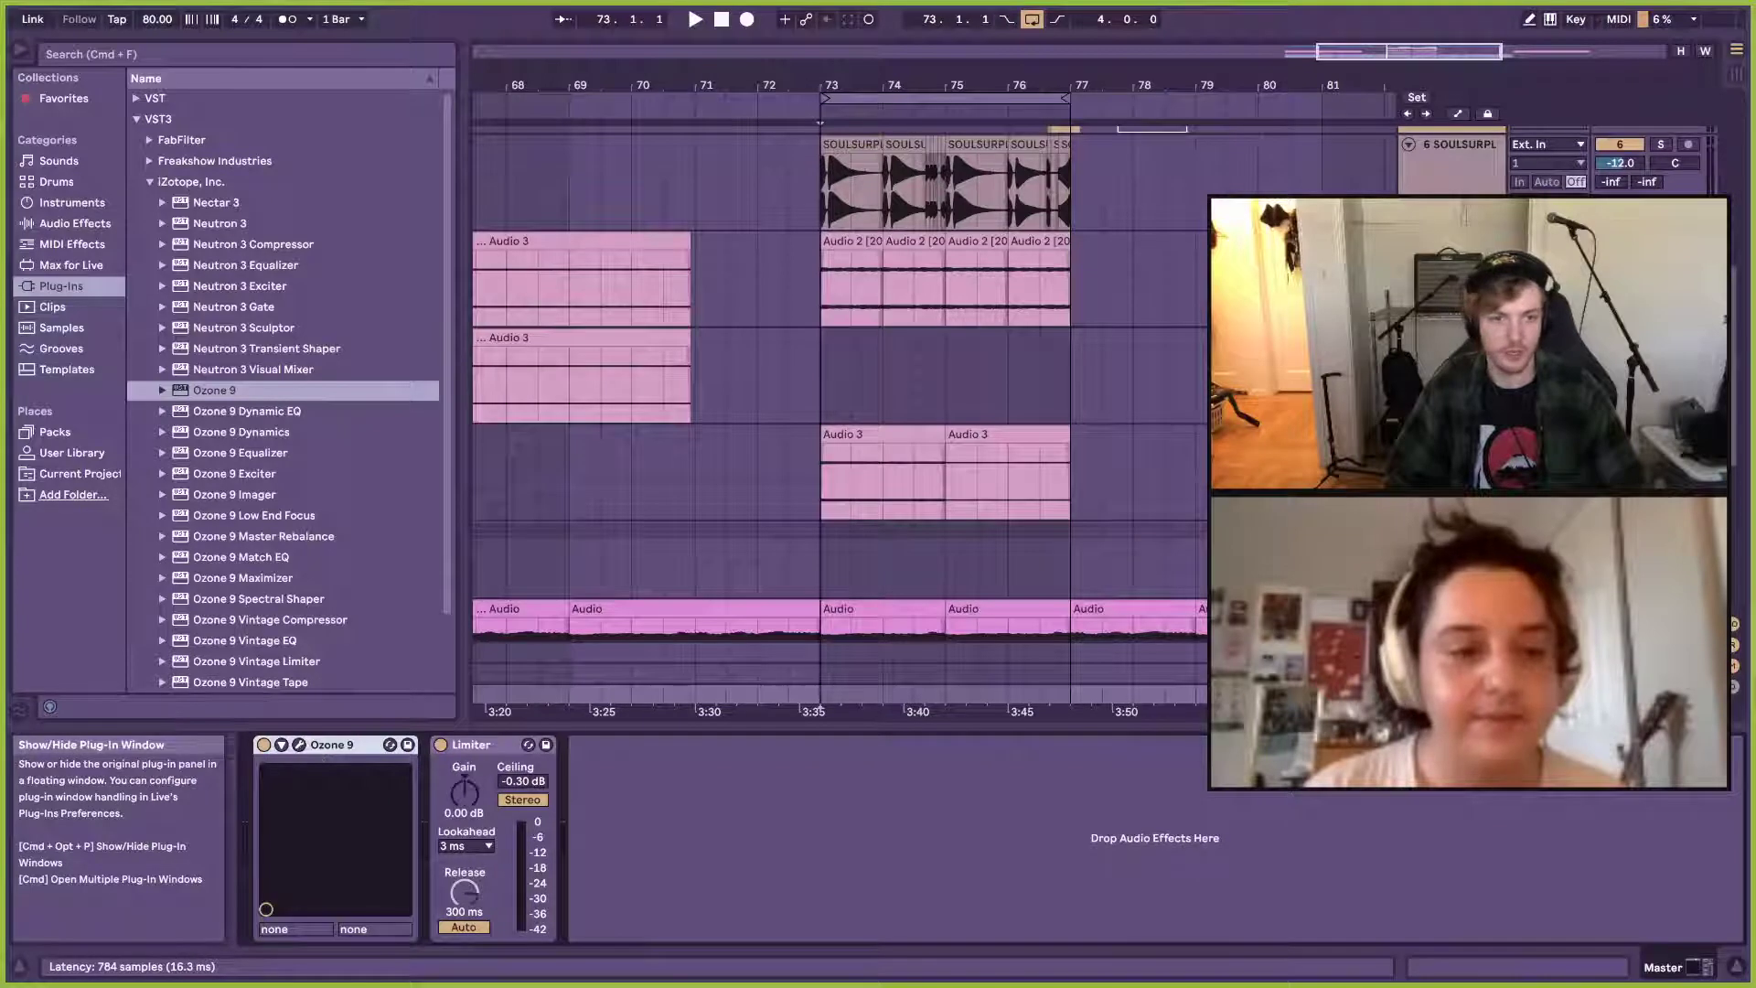
Step: Reopen Ozone 9 without the Master Assistant to view its Maximizer settings, then close its window and save the Set
{"action": "left_click", "coordinate": [300, 744]}
{"action": "left_click", "coordinate": [1579, 101]}
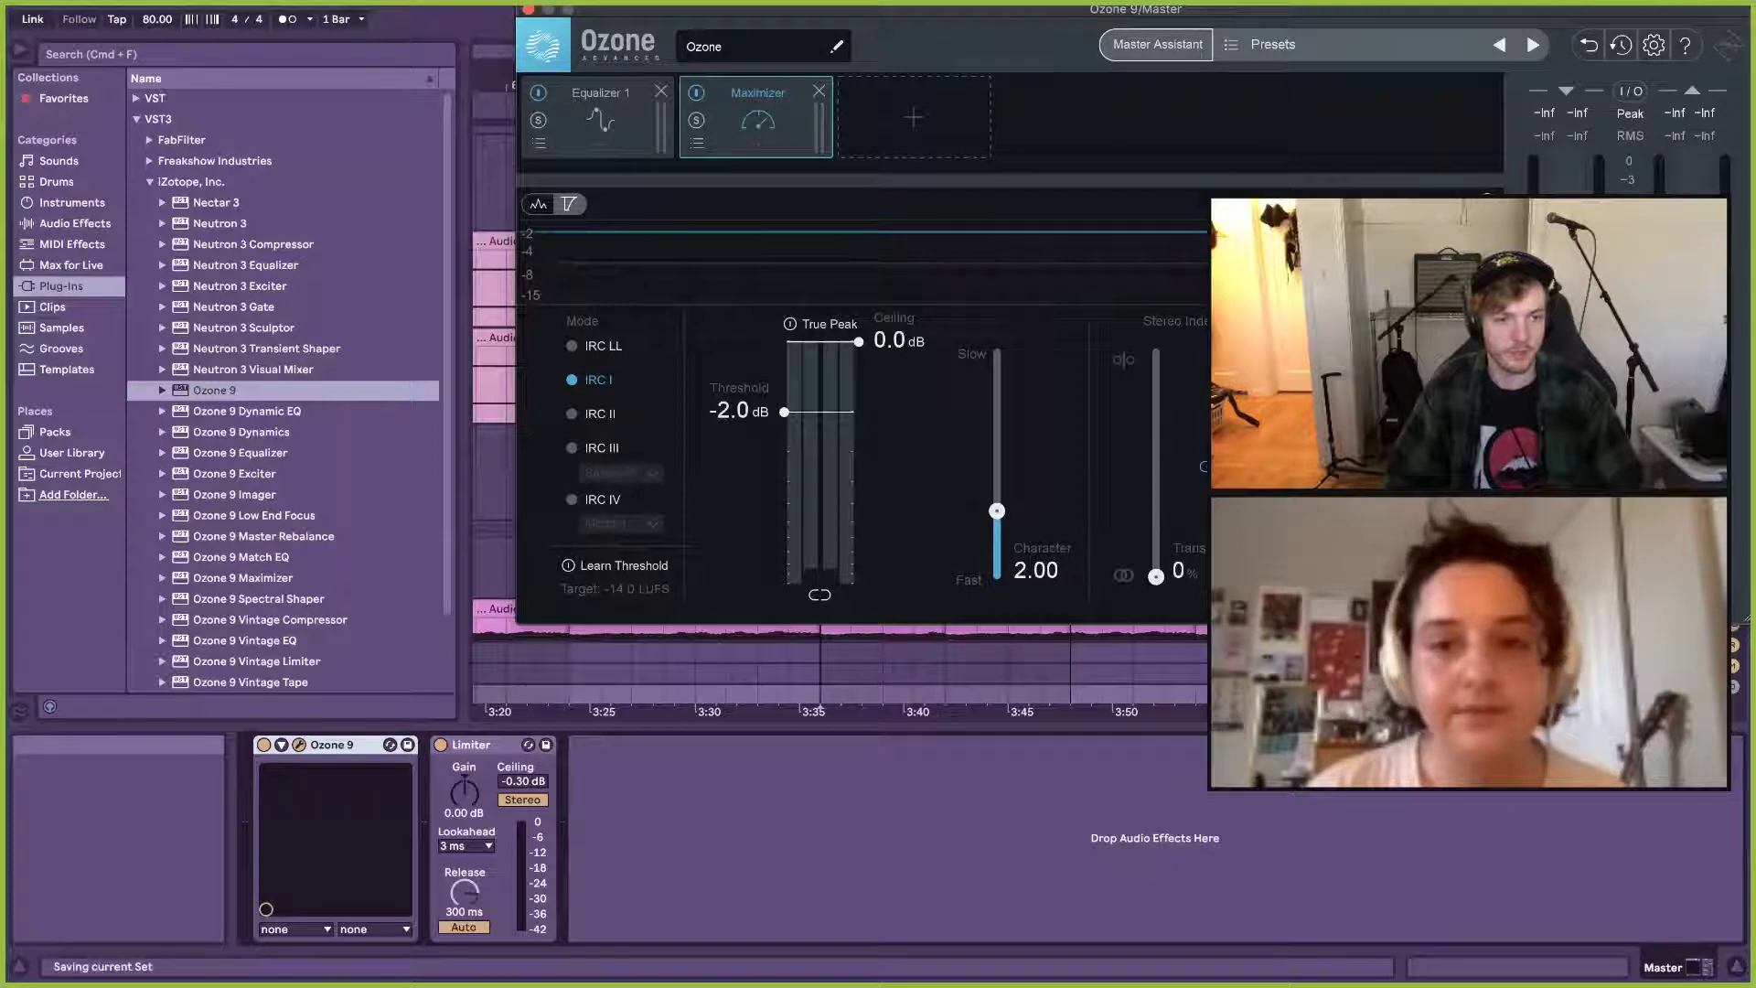
{"action": "left_click_drag", "start_coordinate": [574, 15], "coordinate": [494, 157]}
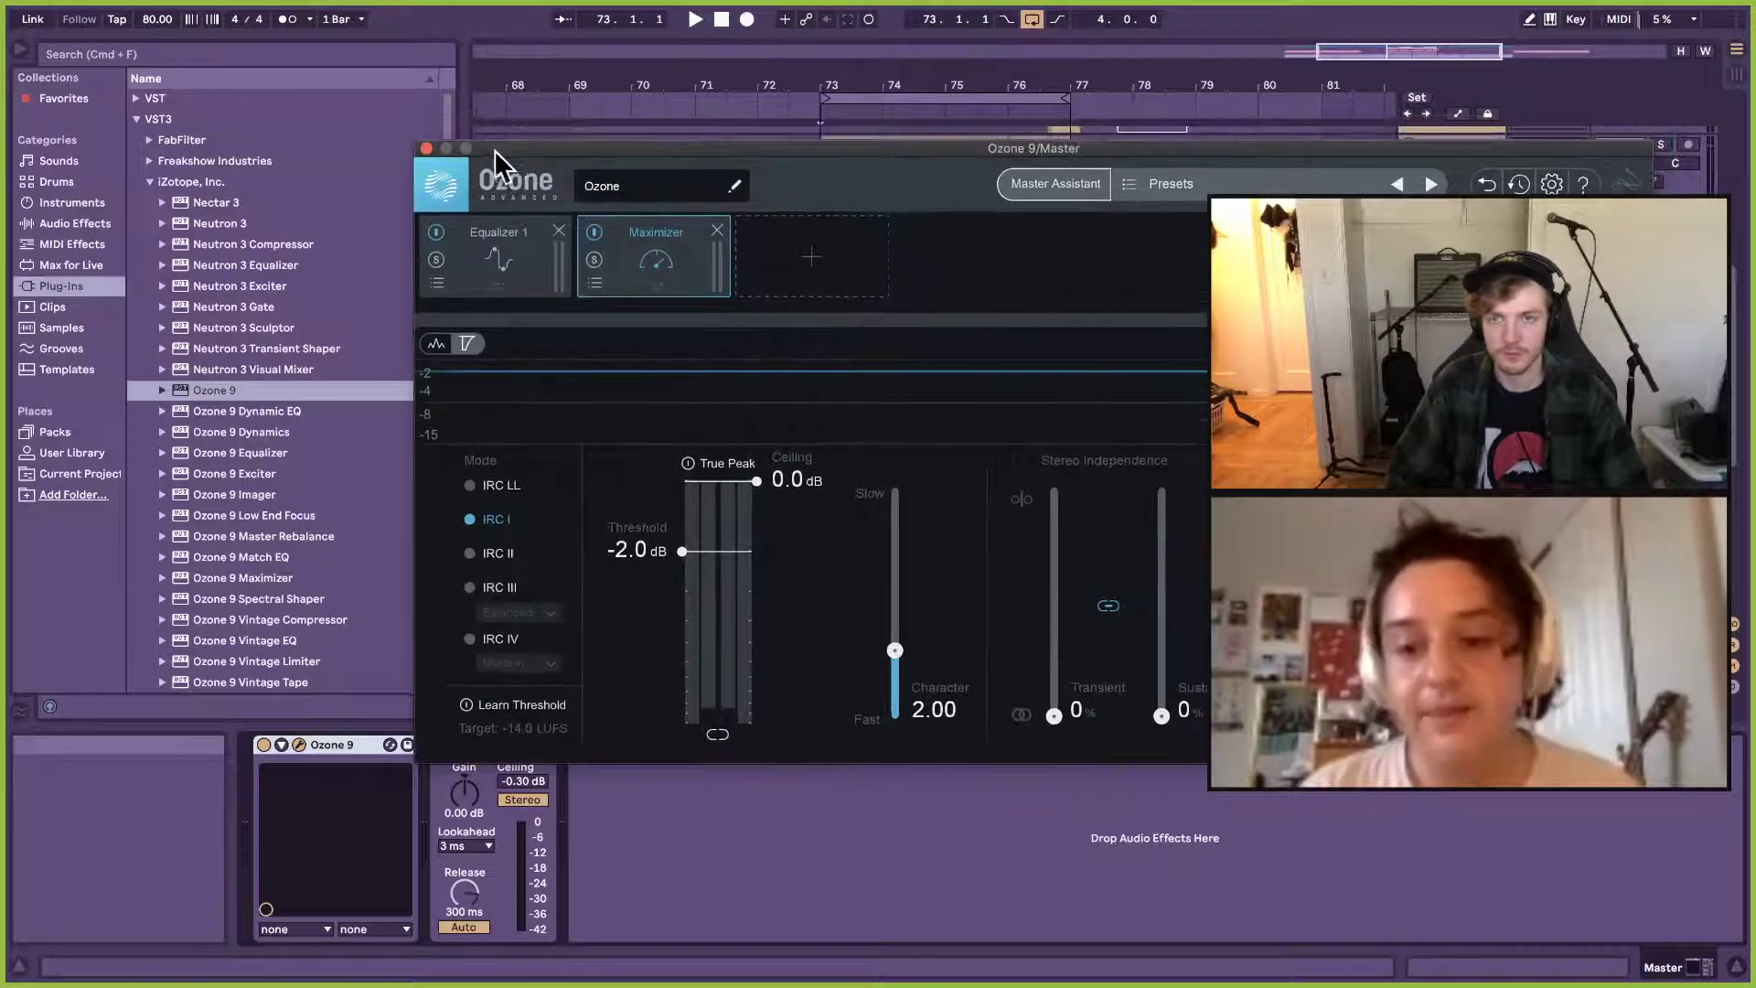
{"action": "left_click", "coordinate": [426, 149]}
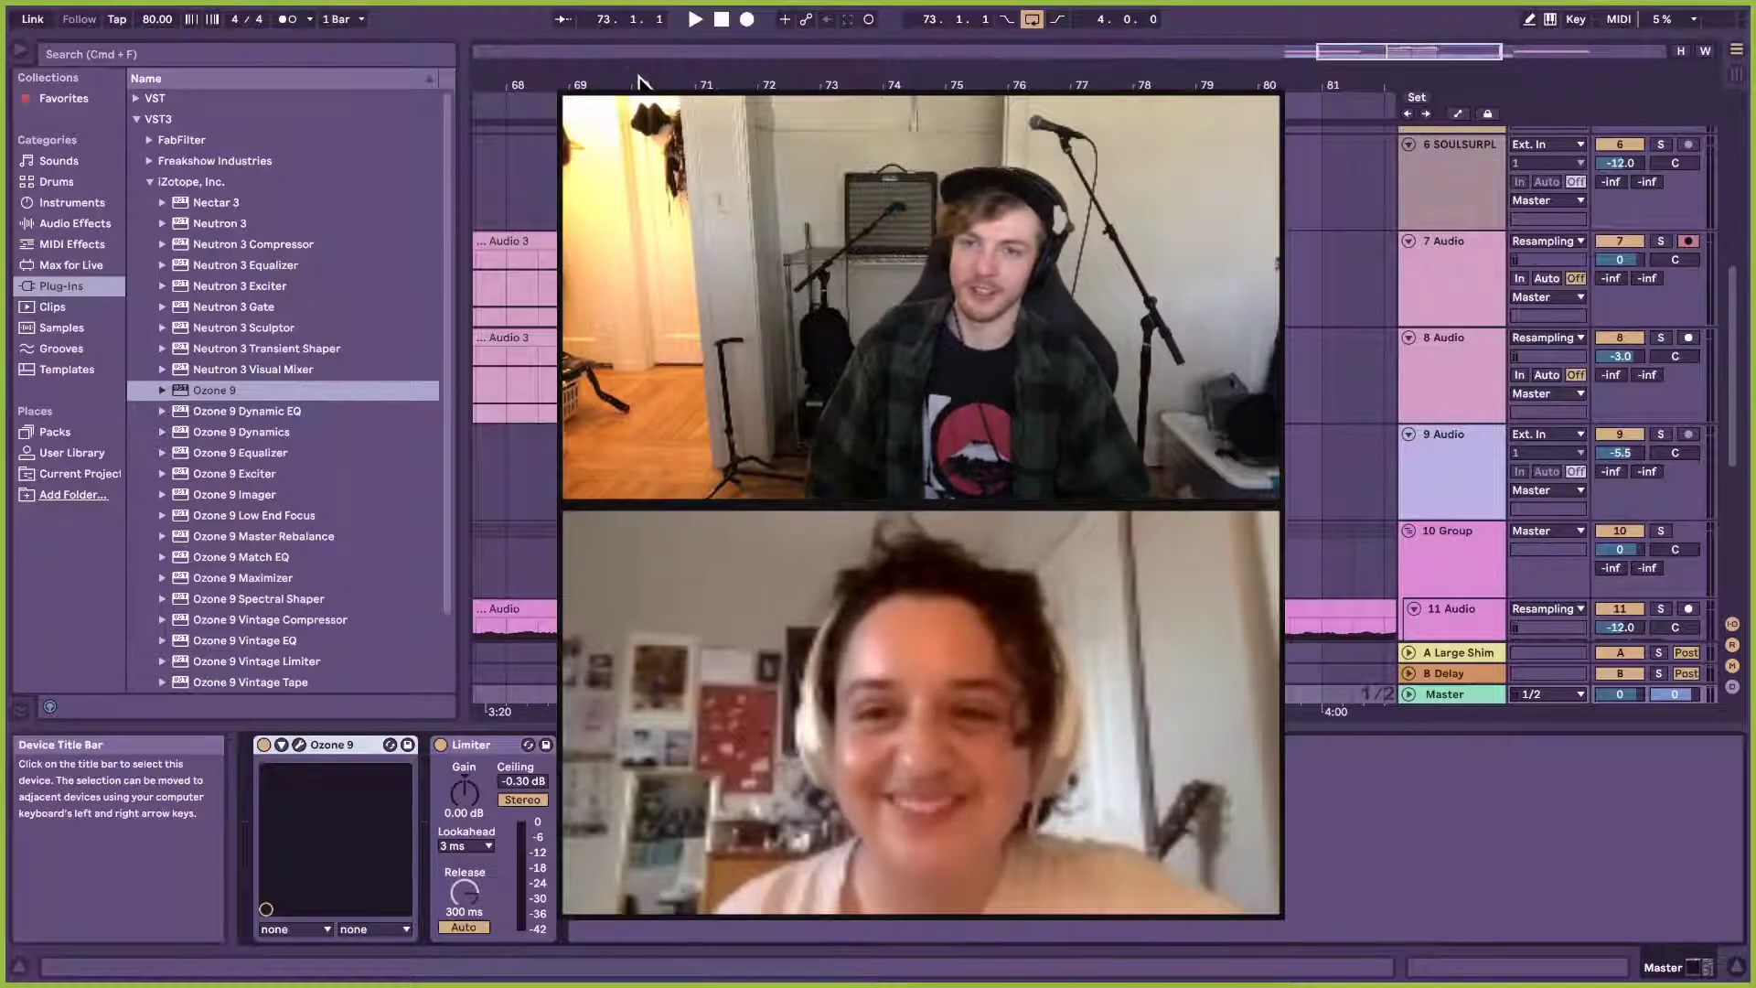
{"action": "key", "text": "super+s"}
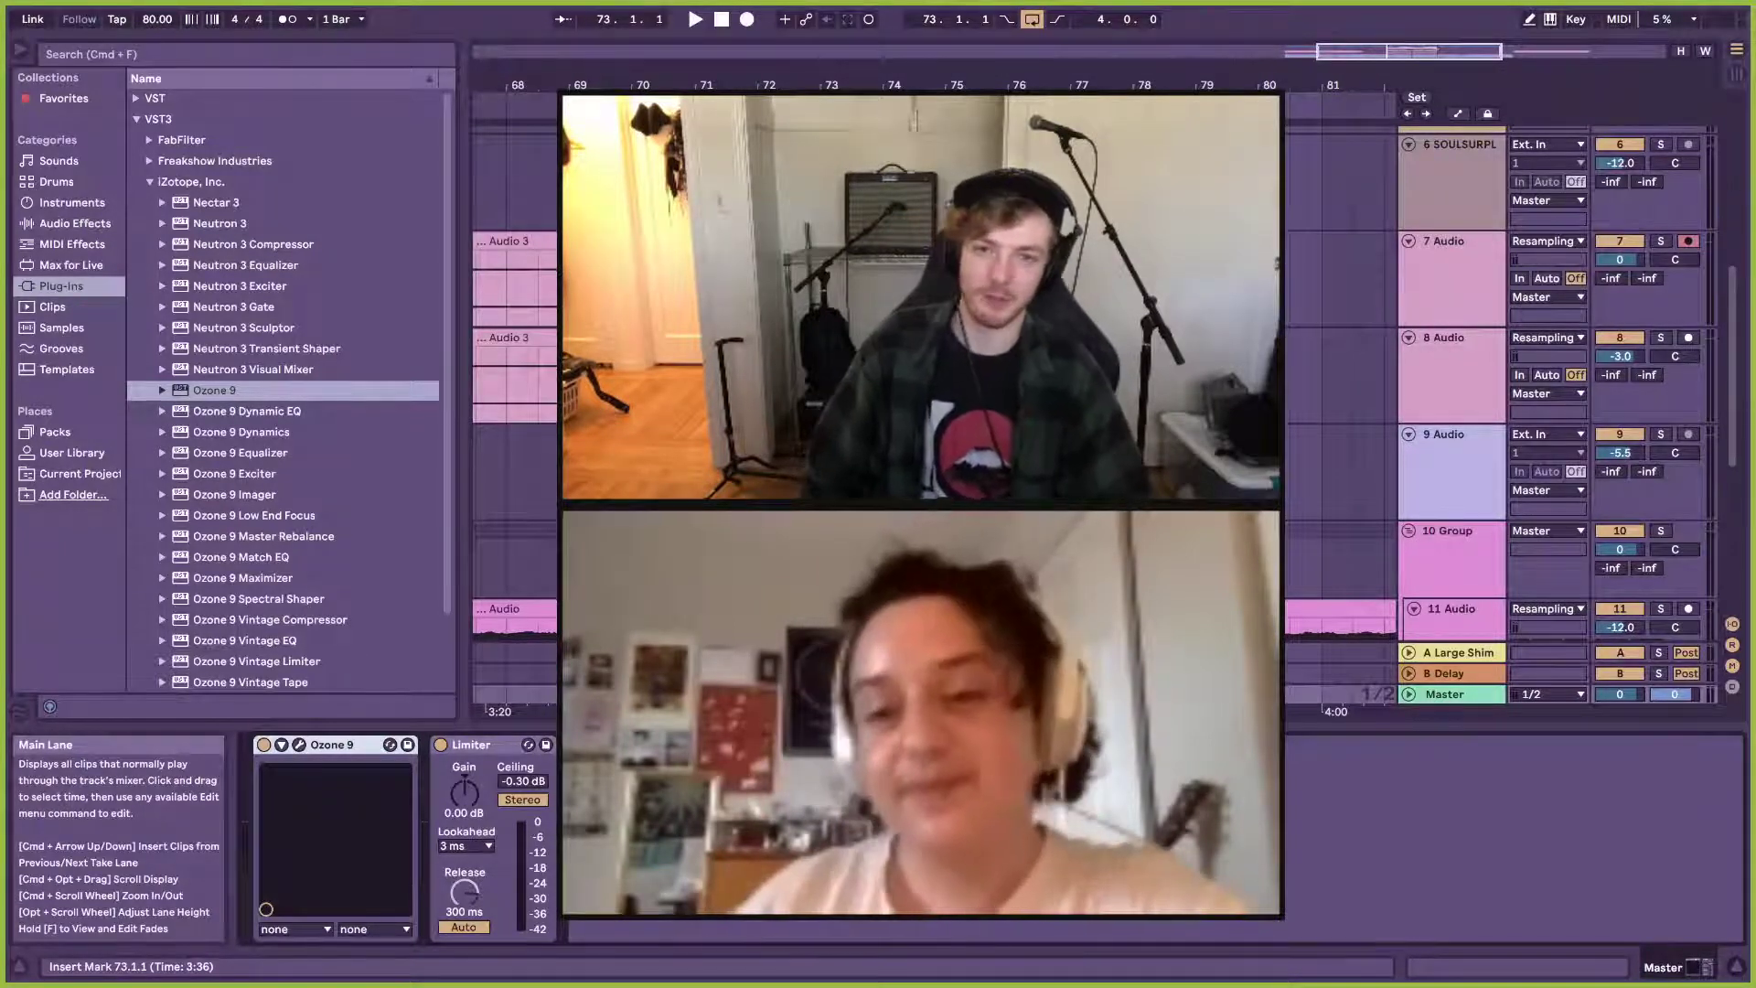
Step: Place the insert marker at 77.1.1 in the arrangement on the 8 Audio track
{"action": "left_click_drag", "start_coordinate": [826, 471], "coordinate": [1076, 471]}
{"action": "left_click", "coordinate": [1075, 471]}
{"action": "left_click", "coordinate": [1076, 385]}
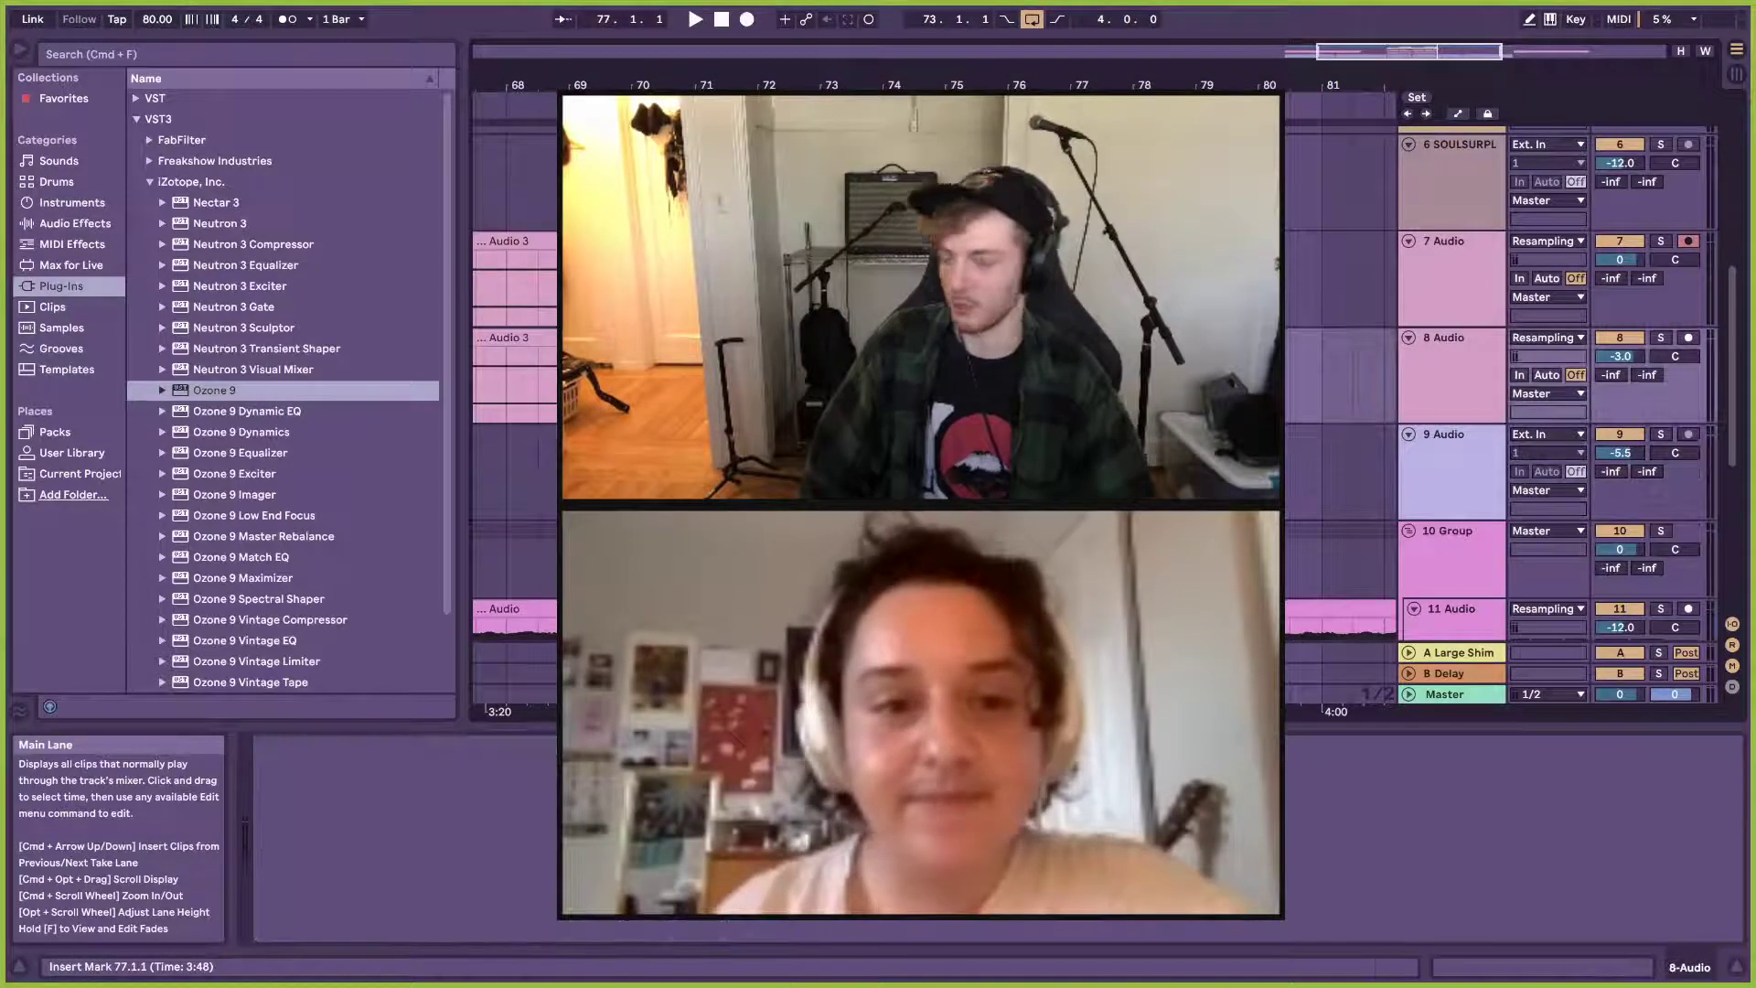